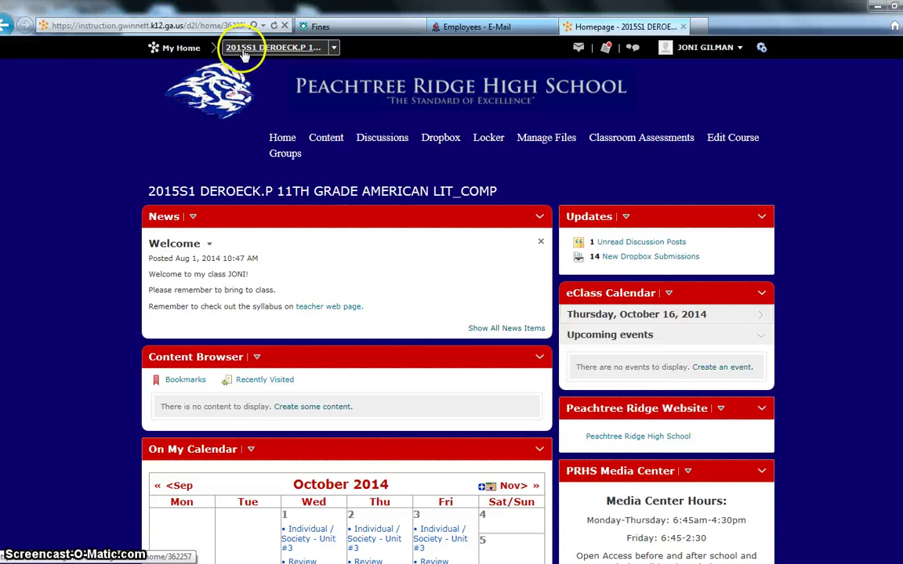
# - Open the 11th Grade American Lit_Comp course homepage and show the News section's actions menu
pyautogui.click(245, 52)
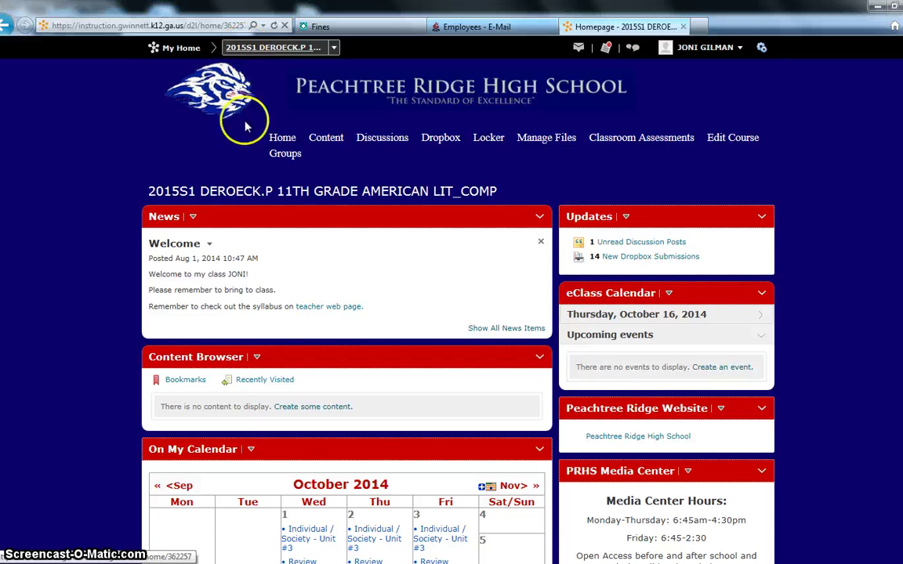
pyautogui.click(193, 217)
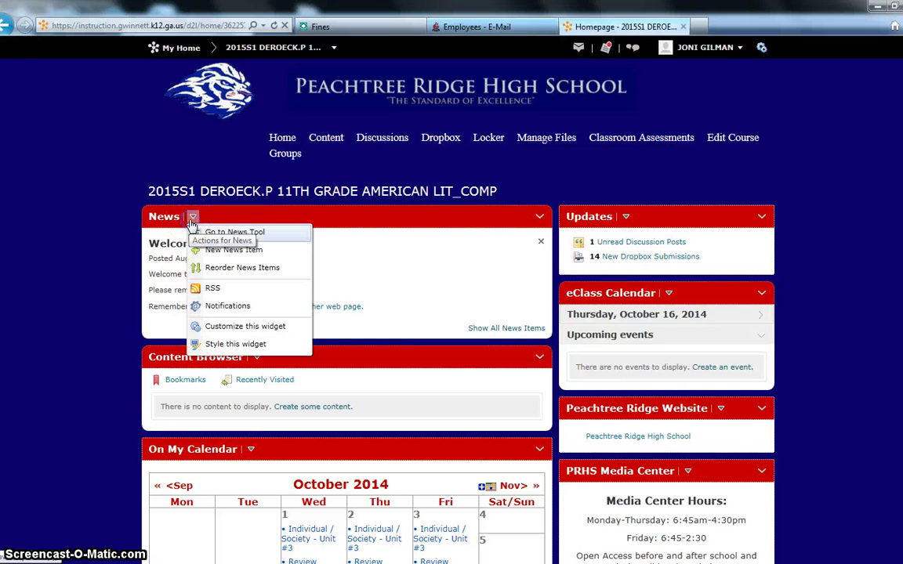
# - Create a new news item headlined 'Puritan Reminders' and move into its Content editor
pyautogui.click(271, 251)
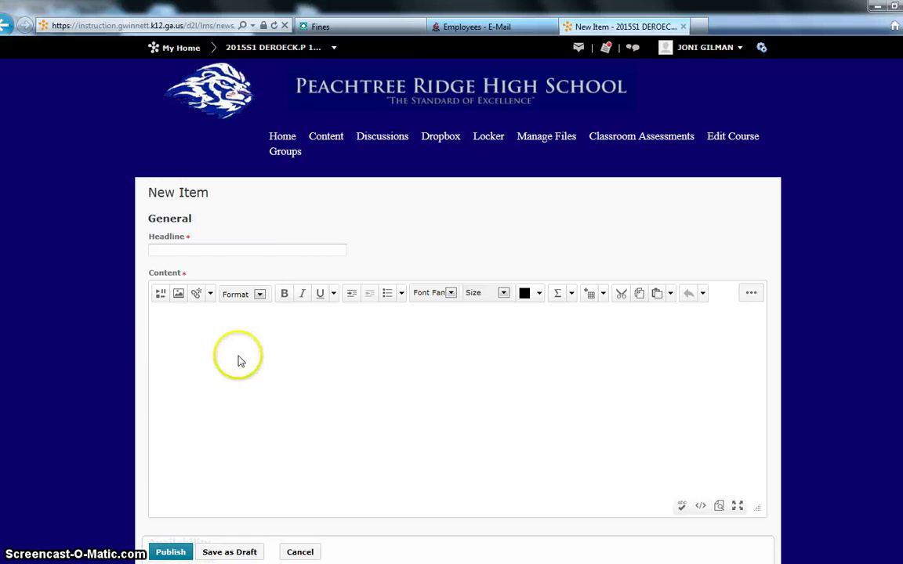
pyautogui.click(225, 249)
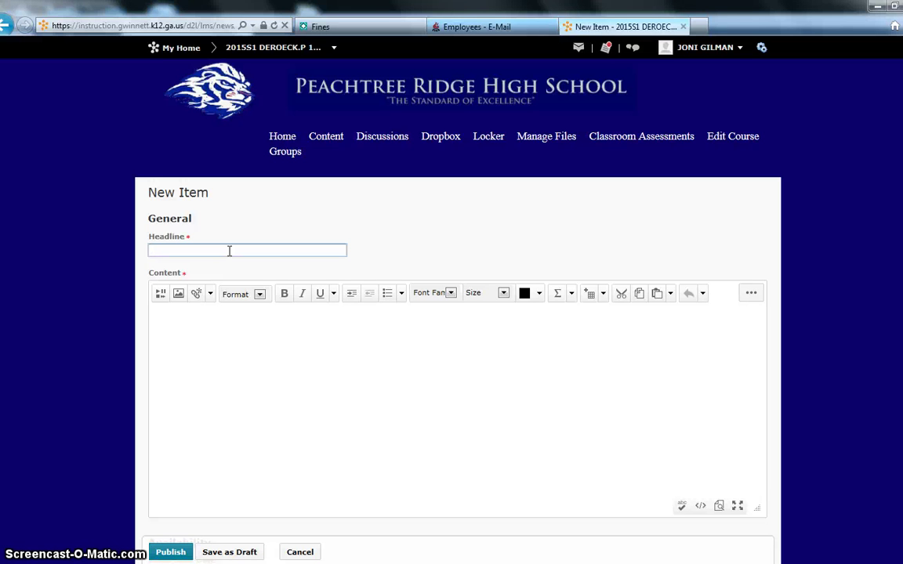
pyautogui.write('Puritan Reminders')
pyautogui.click(181, 340)
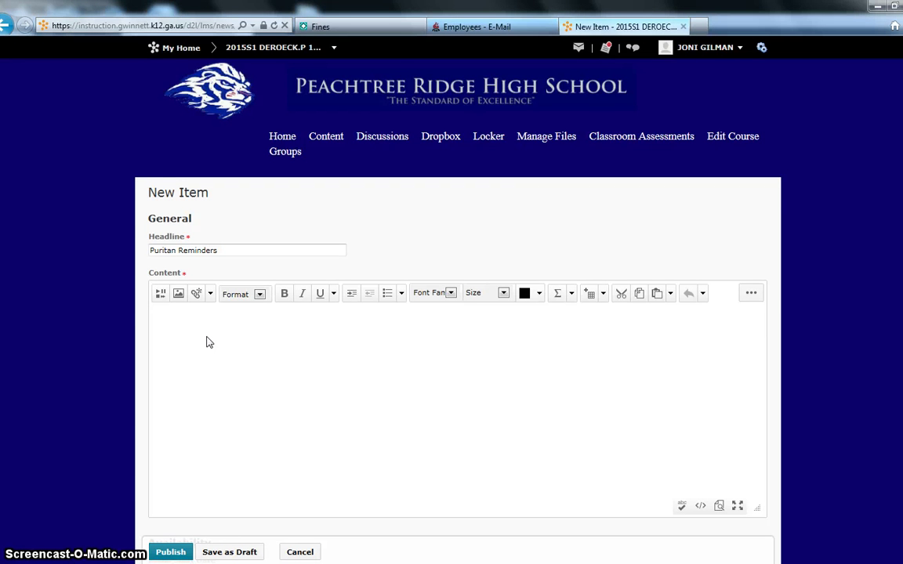
# - Write 'Hi {FirstName},', 'Please don't forget to do the following this week:', and '1. Submit to the Dropbox'
pyautogui.write('Hi')
pyautogui.write('[')
pyautogui.write('{')
pyautogui.write('FirstNam')
pyautogui.write('e')
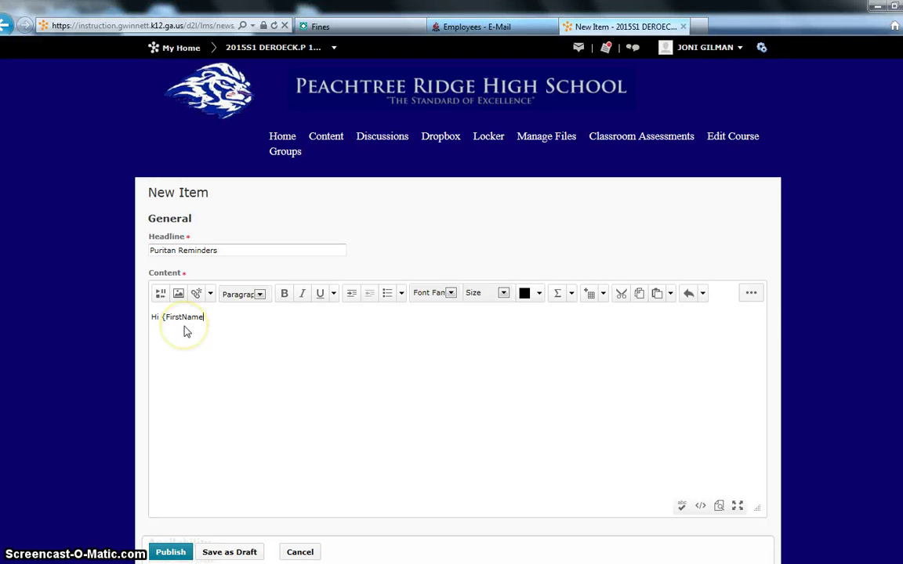
pyautogui.write('},')
pyautogui.press('Return')
pyautogui.write("Please don't forget to do the following ")
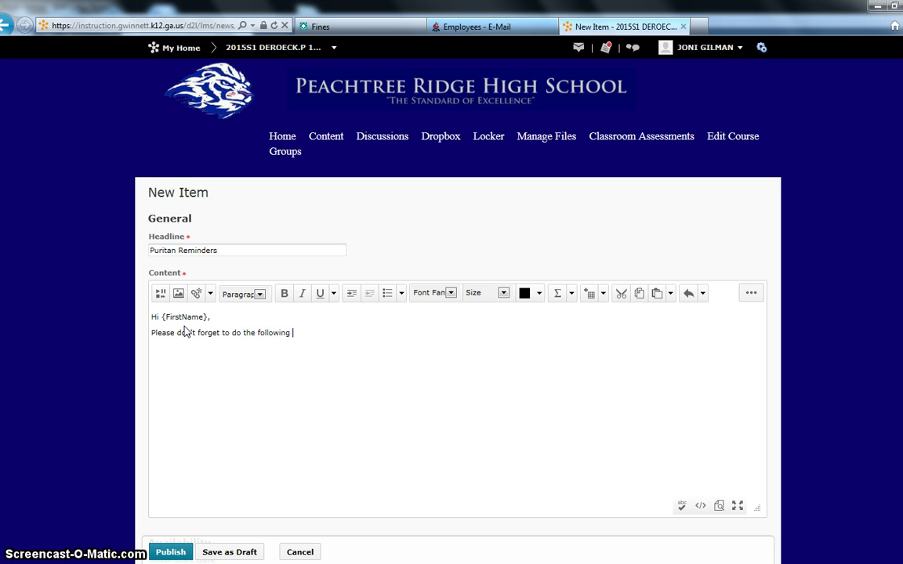
pyautogui.write('this week:')
pyautogui.press('Return')
pyautogui.write('1. Submit to the ')
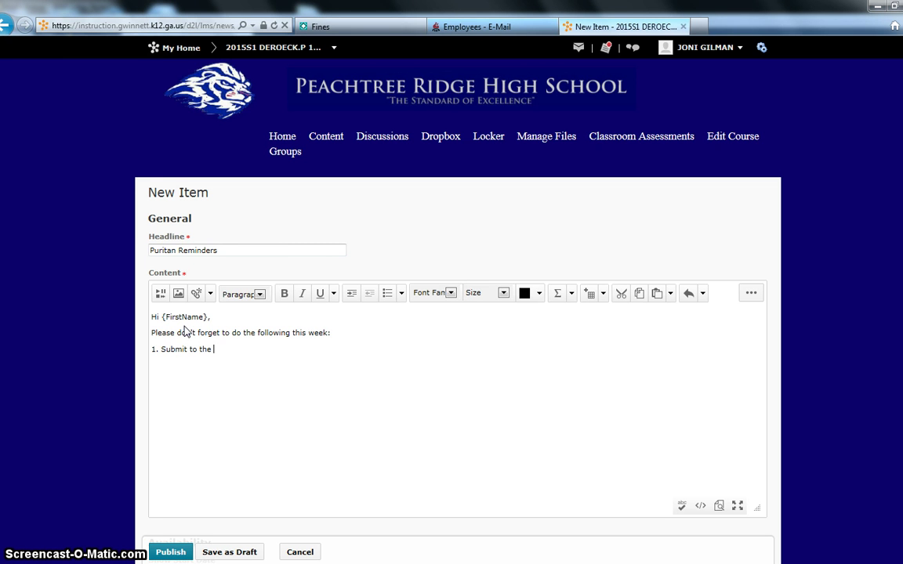
pyautogui.write('Dropbox')
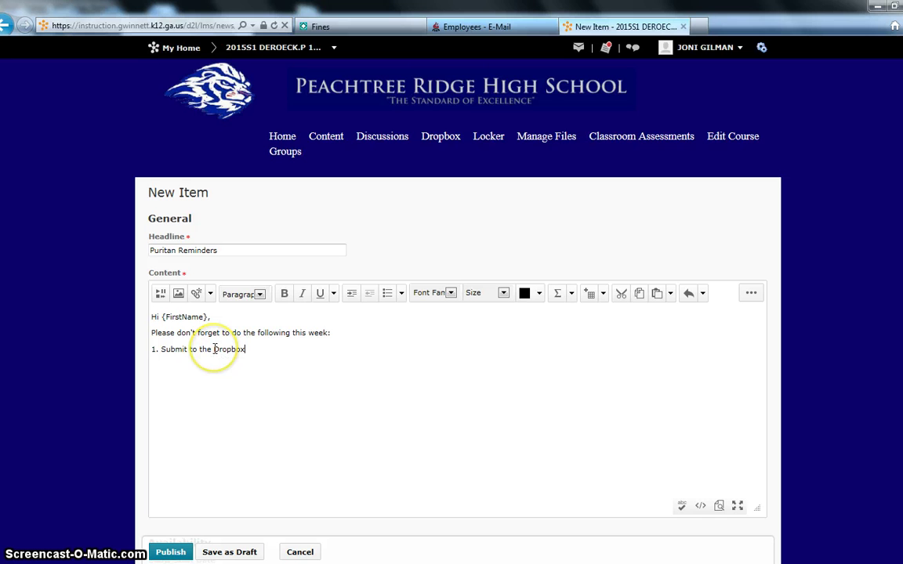
# - Turn the word Dropbox in item 1 into a quicklink to the Crucible Character Map dropbox
pyautogui.click(213, 349)
pyautogui.moveTo(214, 349); pyautogui.dragTo(243, 348)
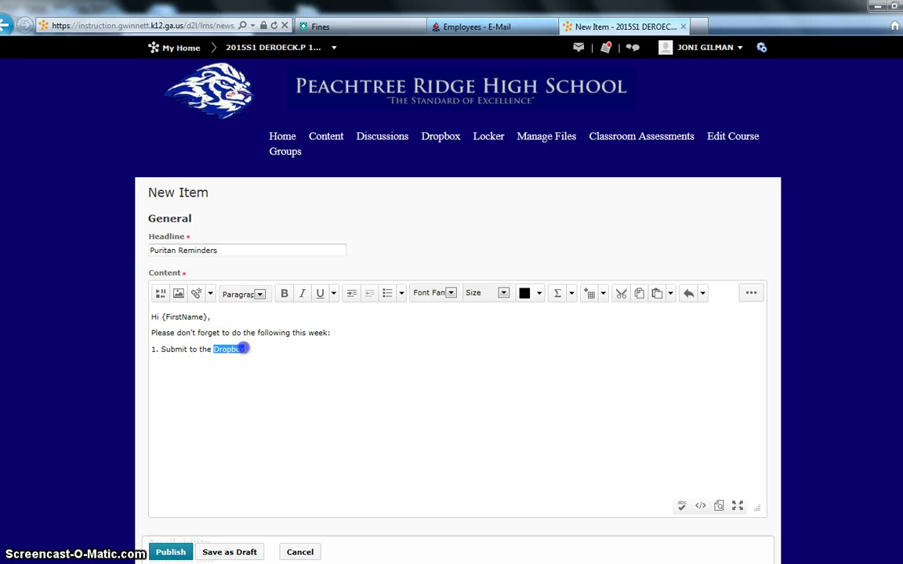
pyautogui.click(196, 296)
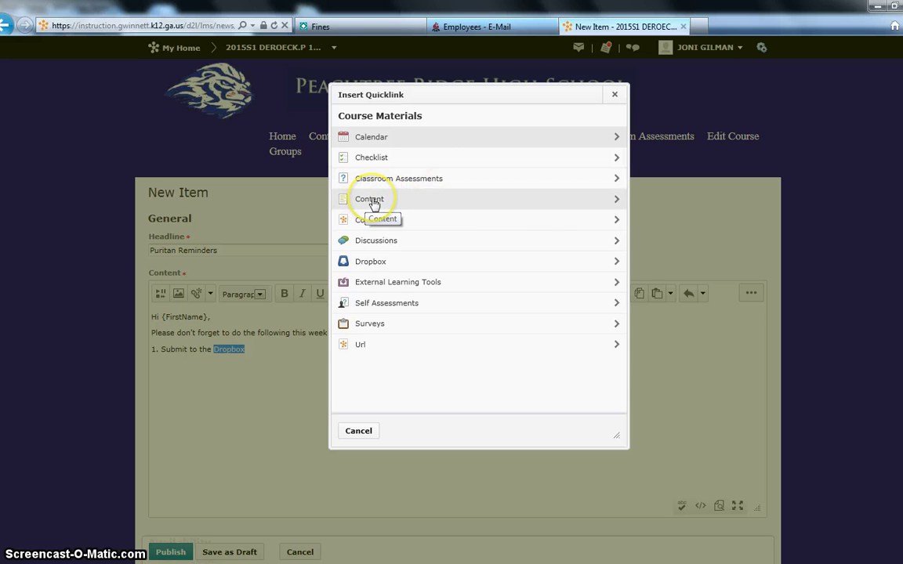
pyautogui.click(371, 223)
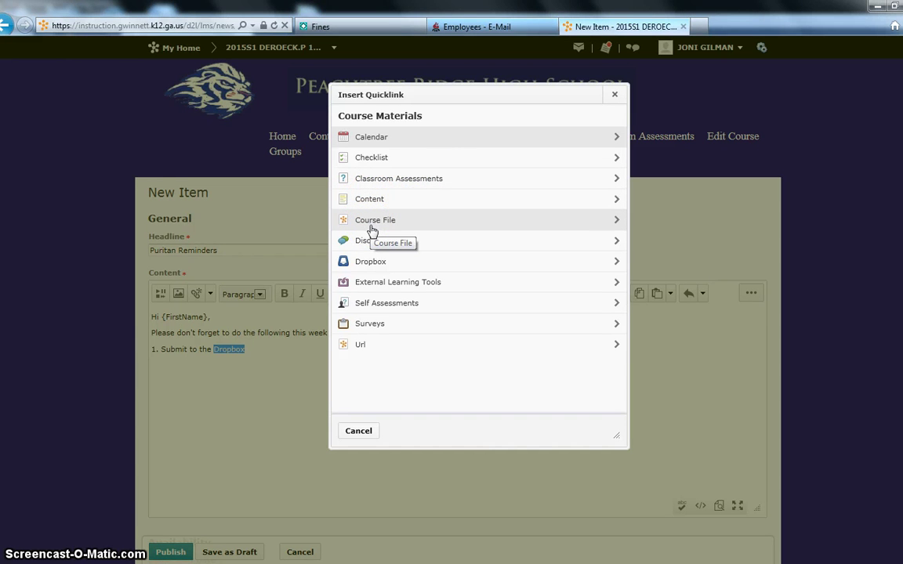
pyautogui.click(374, 227)
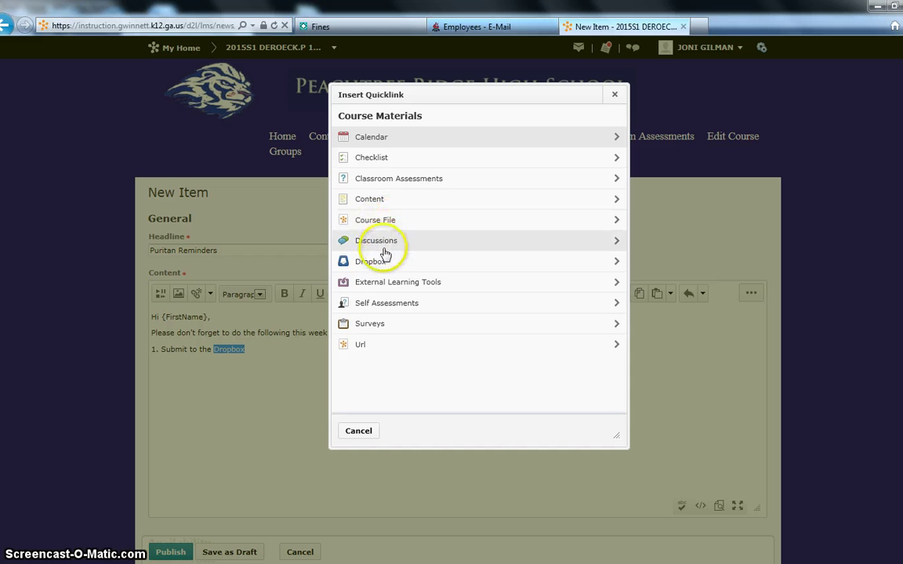
pyautogui.click(377, 246)
pyautogui.click(384, 260)
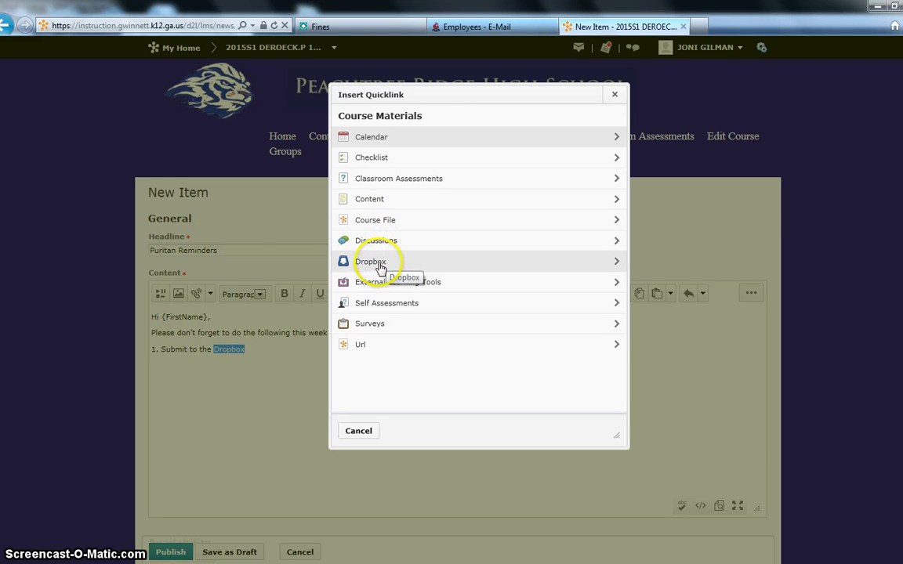
pyautogui.click(377, 267)
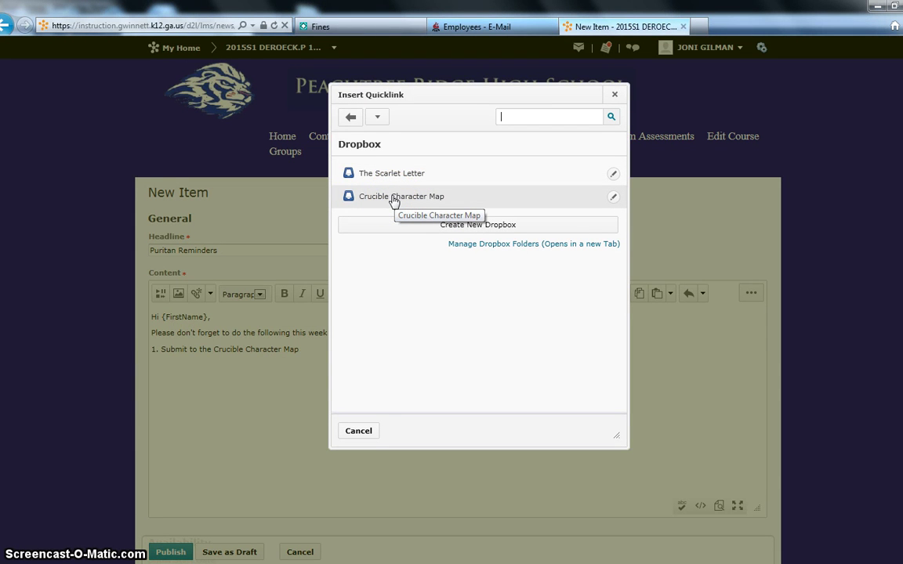
pyautogui.moveTo(394, 201); pyautogui.dragTo(421, 231)
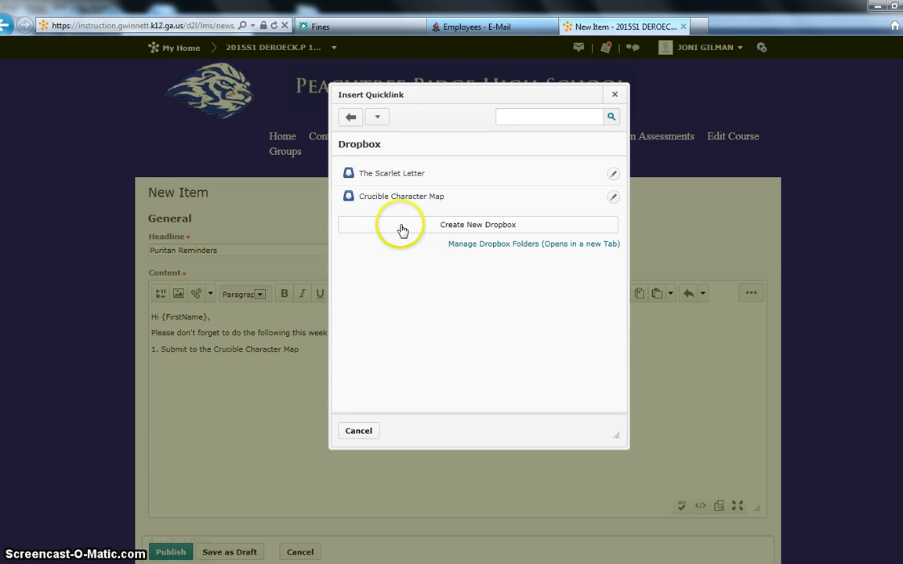
pyautogui.click(479, 199)
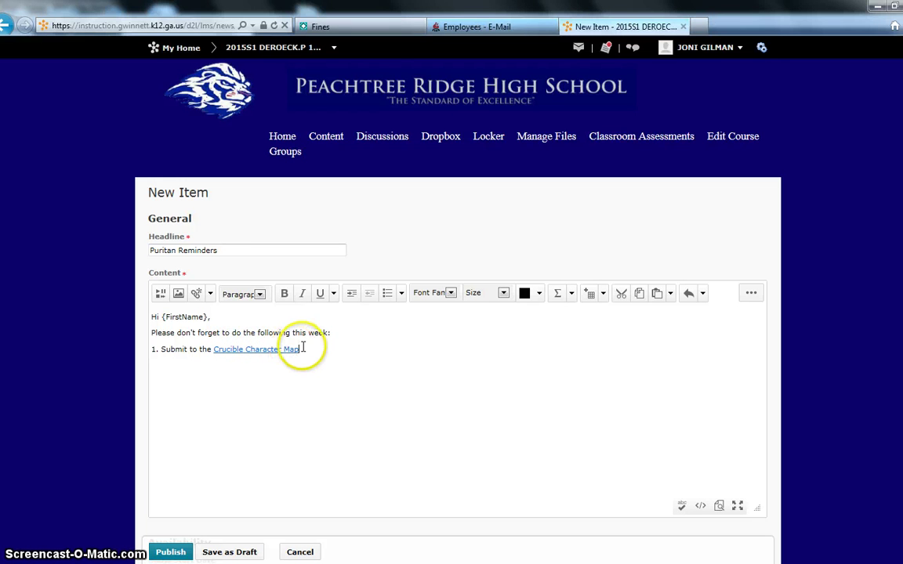
# - Add item 2 about responding to two people, fix 'Dorum', and link Crucible Discussion Forum to that forum
pyautogui.click(346, 347)
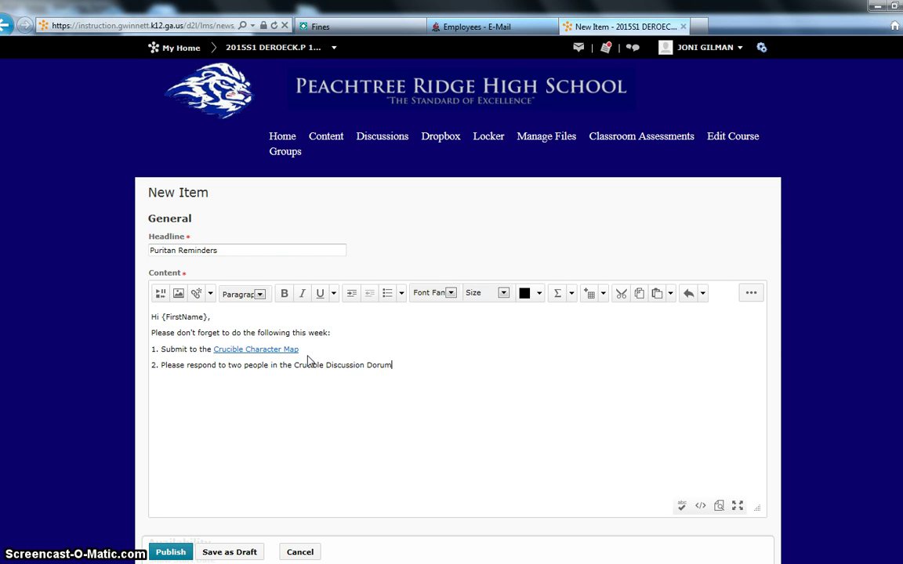
pyautogui.click(371, 365)
pyautogui.moveTo(407, 366); pyautogui.dragTo(315, 369)
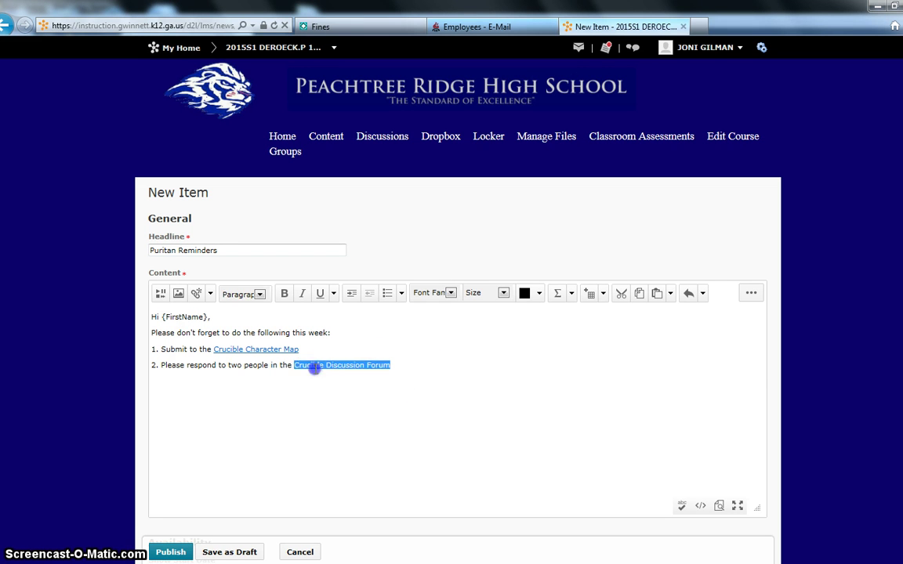
pyautogui.click(195, 297)
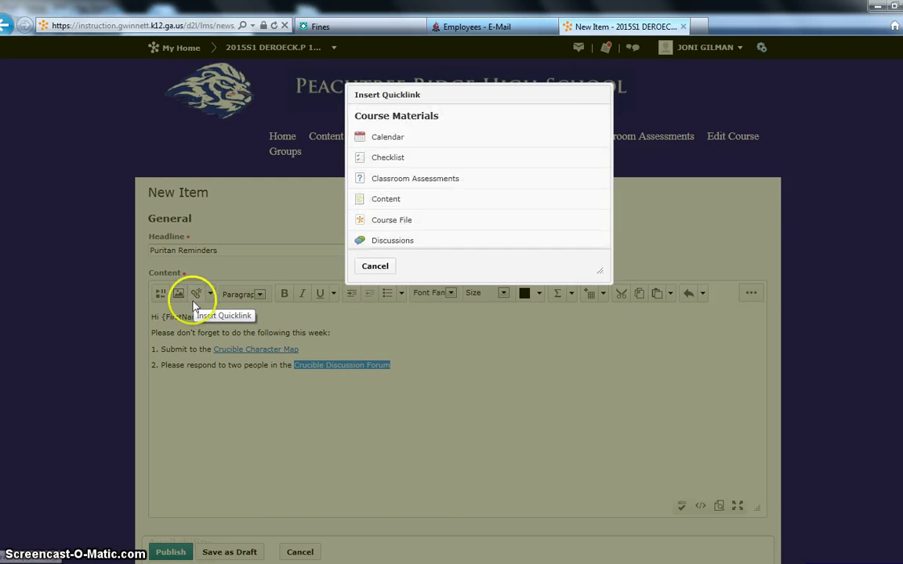
pyautogui.click(389, 243)
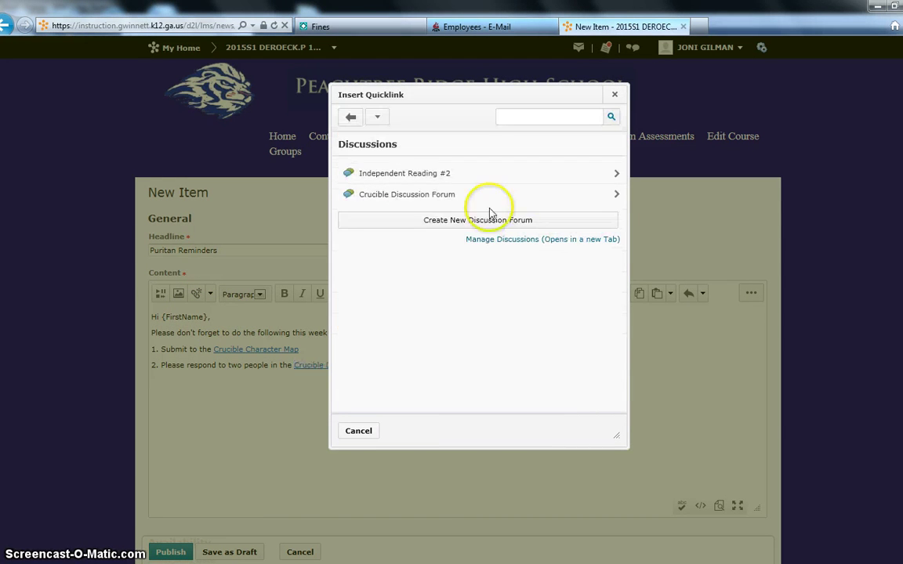
pyautogui.click(406, 194)
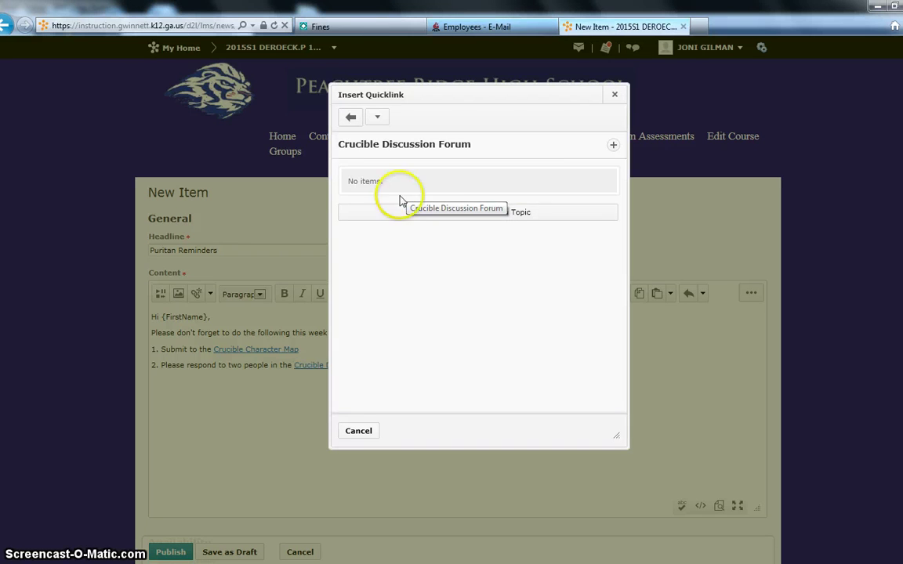
pyautogui.click(615, 94)
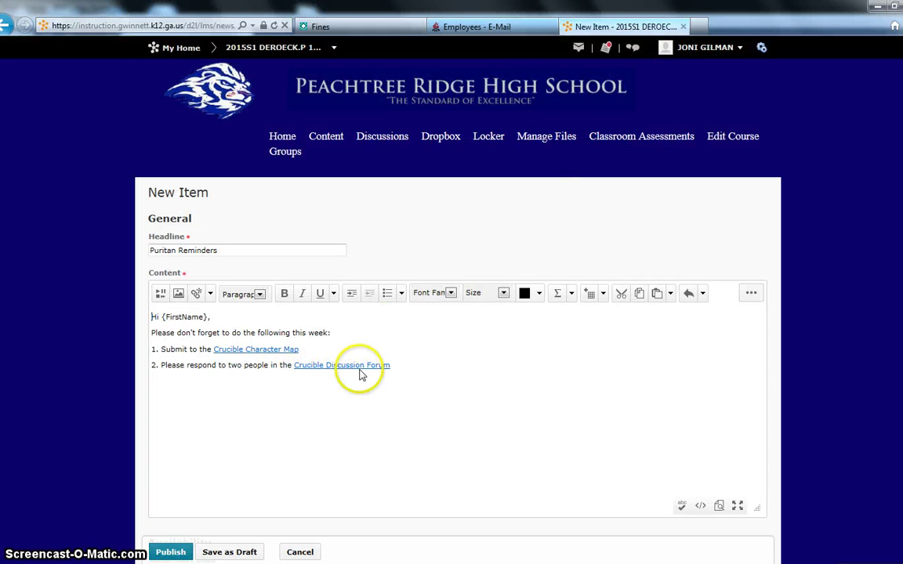
pyautogui.click(399, 364)
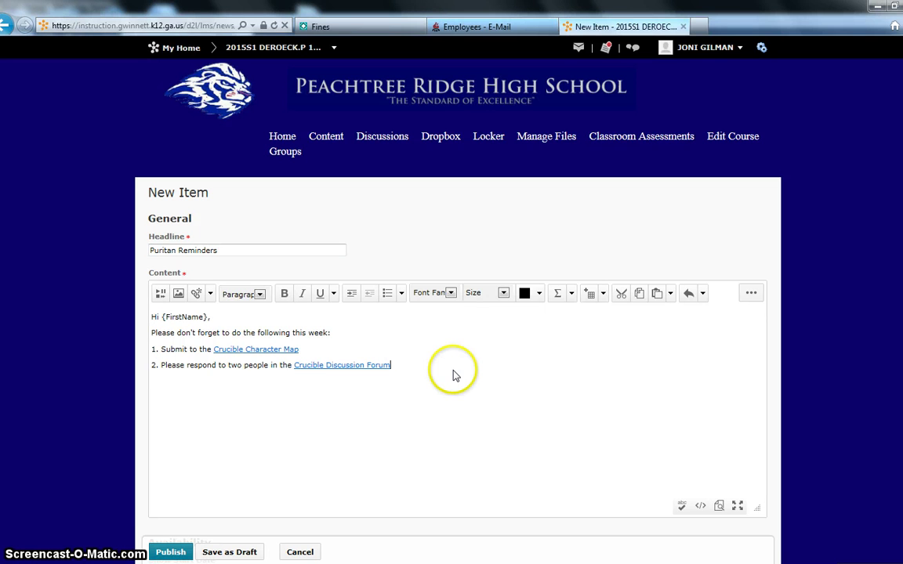
pyautogui.write('3. ')
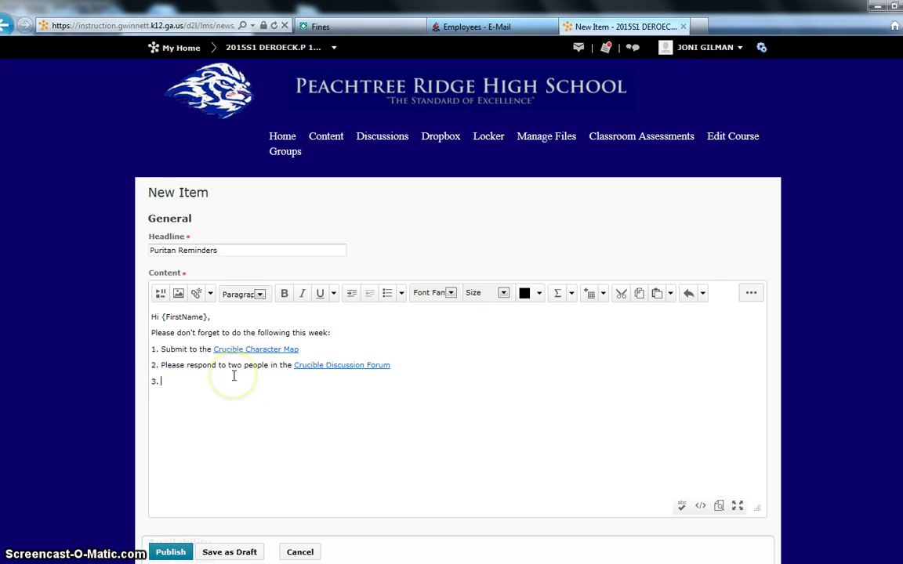
pyautogui.write('Please read through the following web site about the Puritans:')
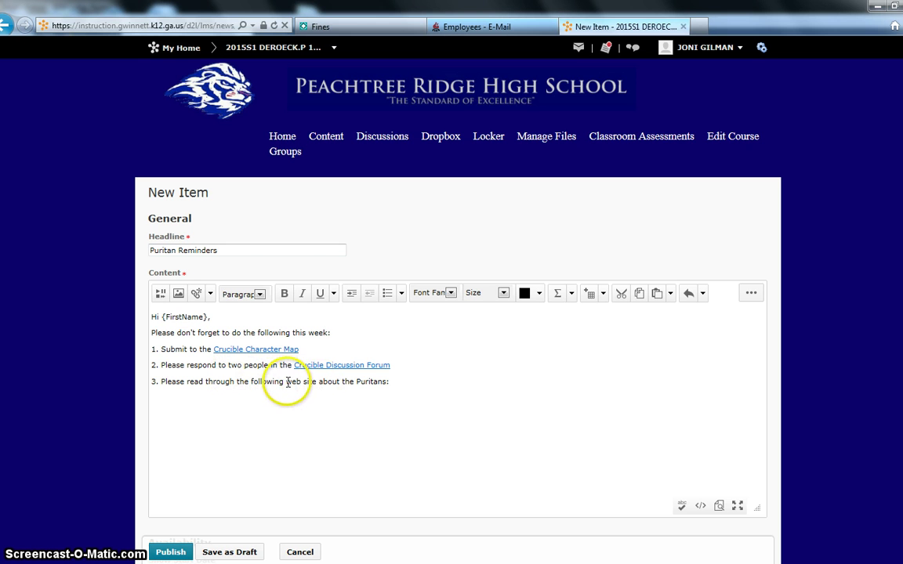
pyautogui.moveTo(286, 382); pyautogui.dragTo(317, 382)
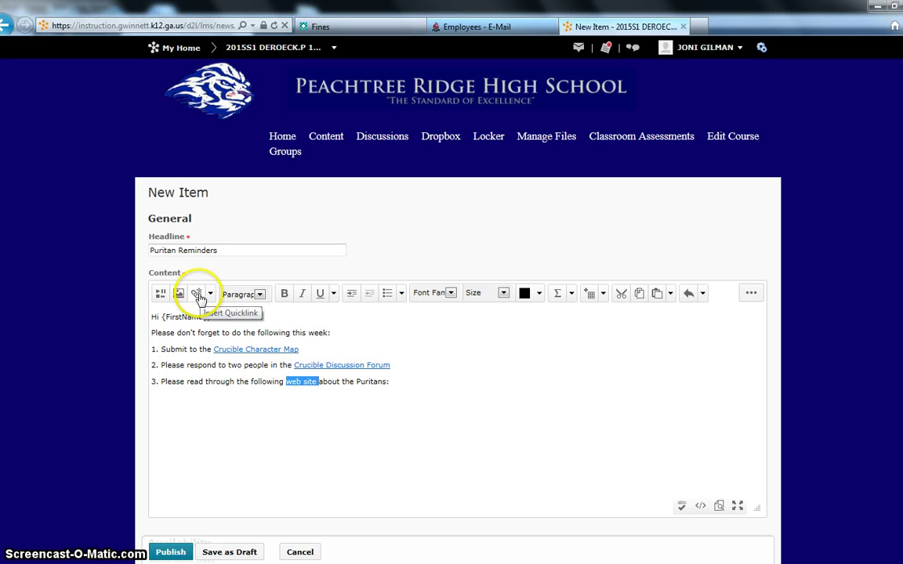
pyautogui.click(198, 295)
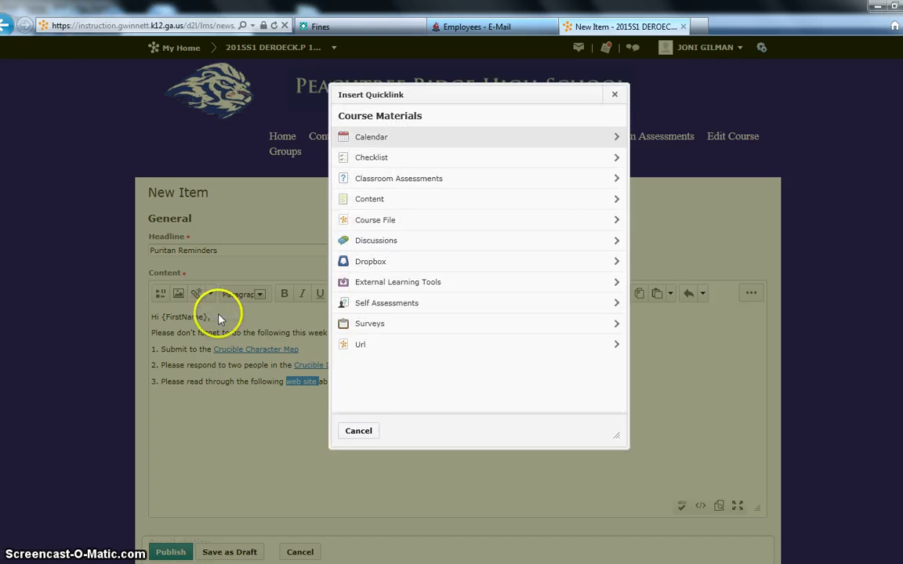
pyautogui.click(349, 346)
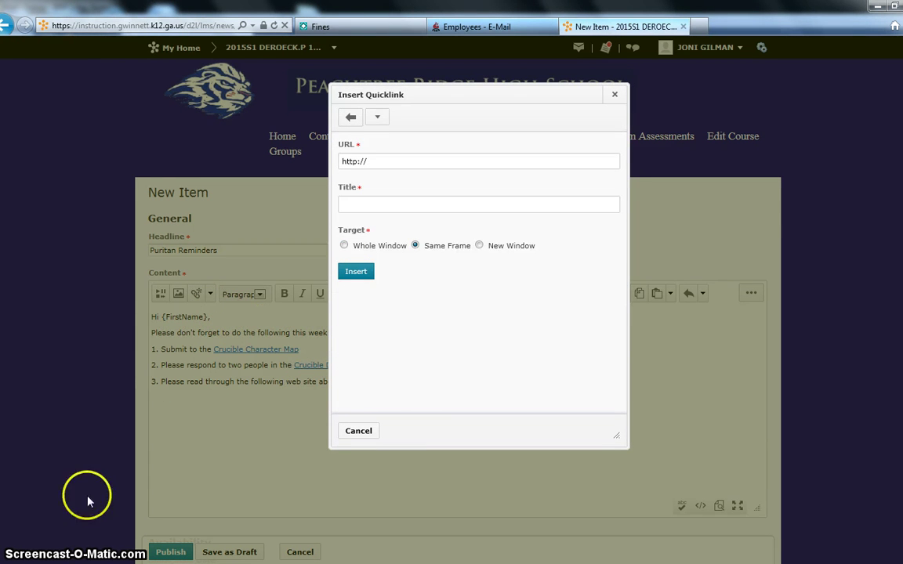
pyautogui.click(342, 161)
pyautogui.doubleClick(341, 162)
pyautogui.write('http://www.history.com/topics/puritanism')
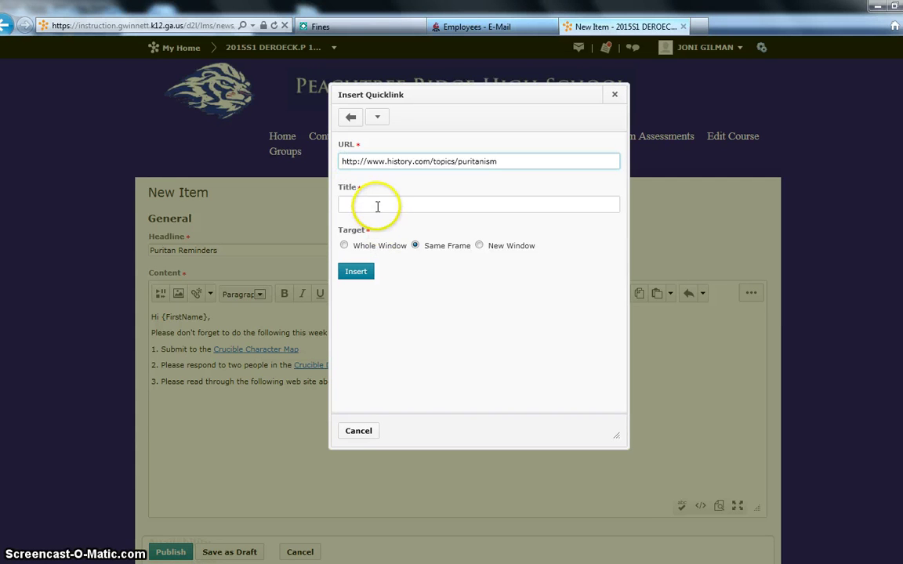
pyautogui.click(377, 206)
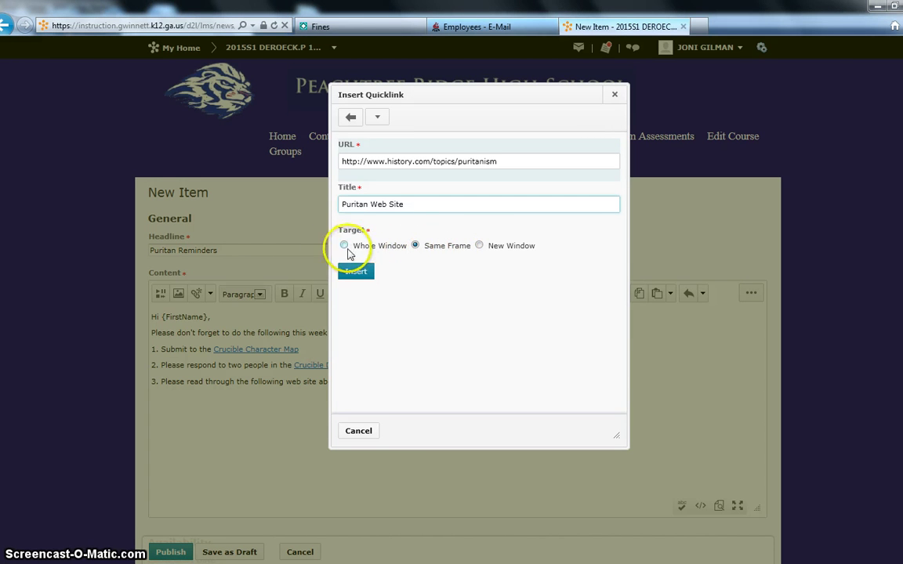
pyautogui.click(479, 246)
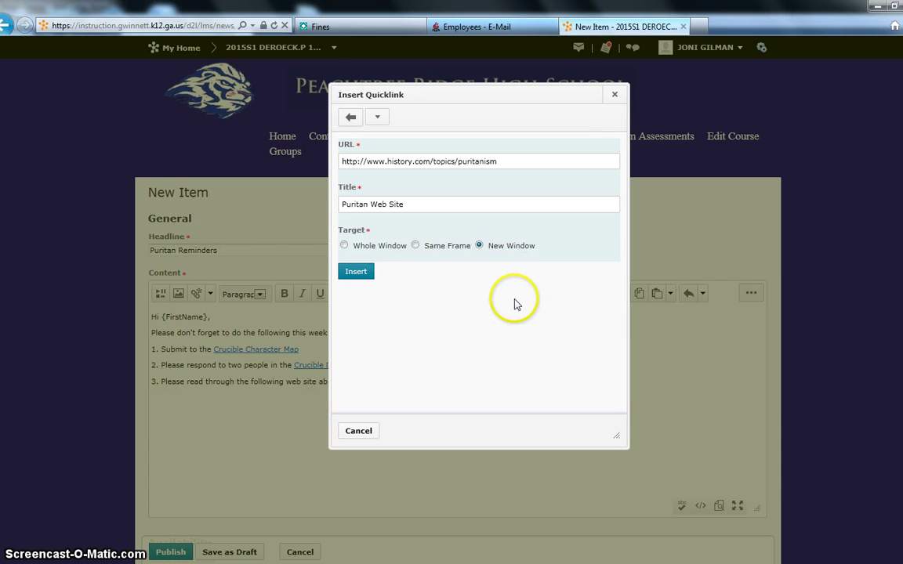
# - Place the Puritan Web Site link after 'Puritans:' and add item 4 about watching a YouTube video before Friday
pyautogui.click(362, 275)
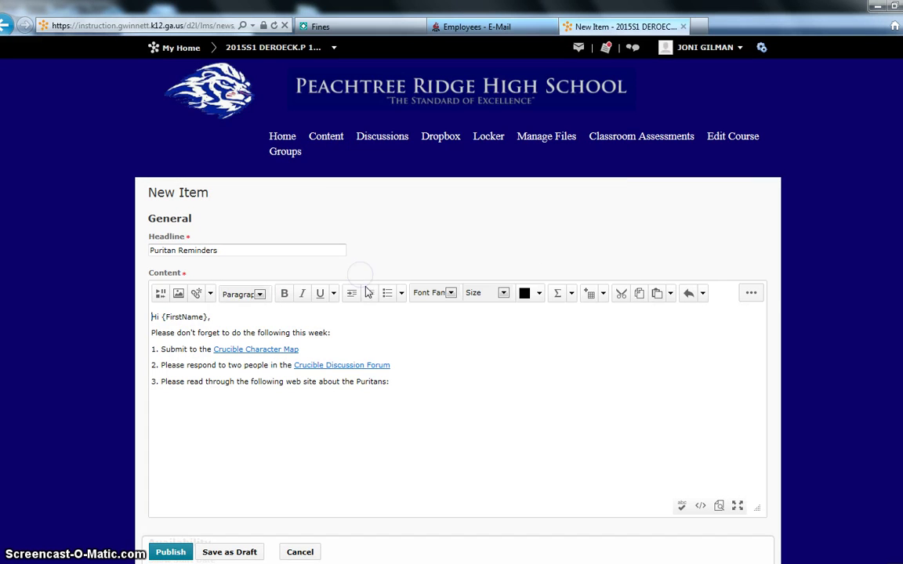
pyautogui.click(394, 382)
pyautogui.write('Puritan Web Site')
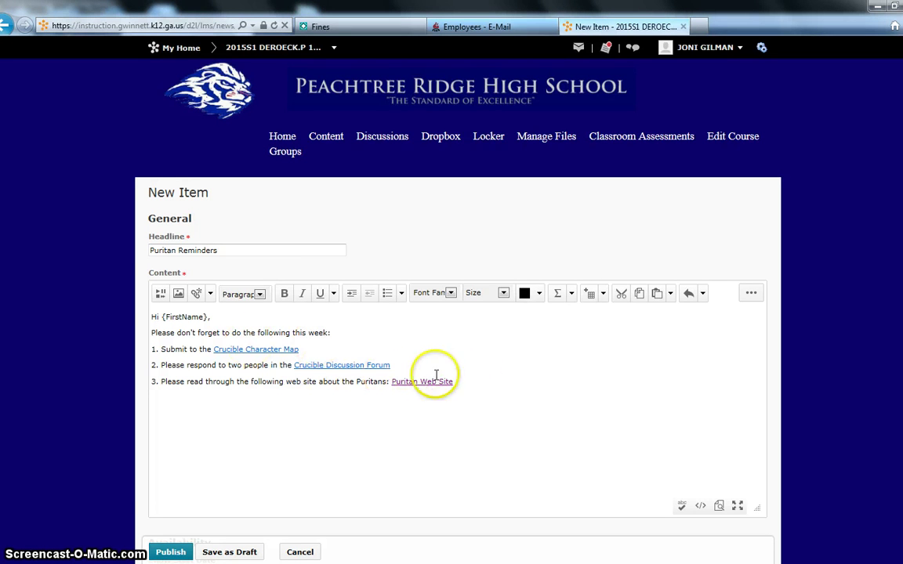
pyautogui.click(740, 50)
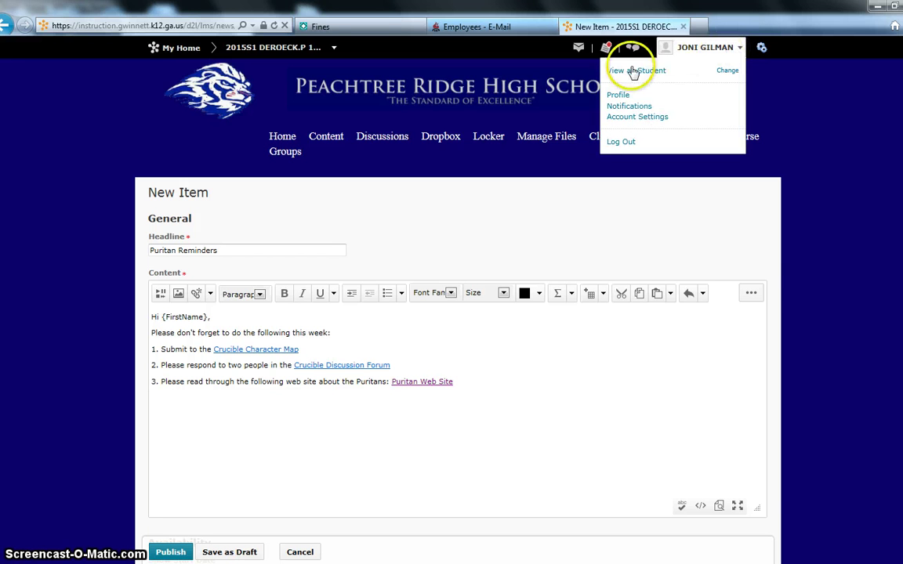
pyautogui.click(494, 384)
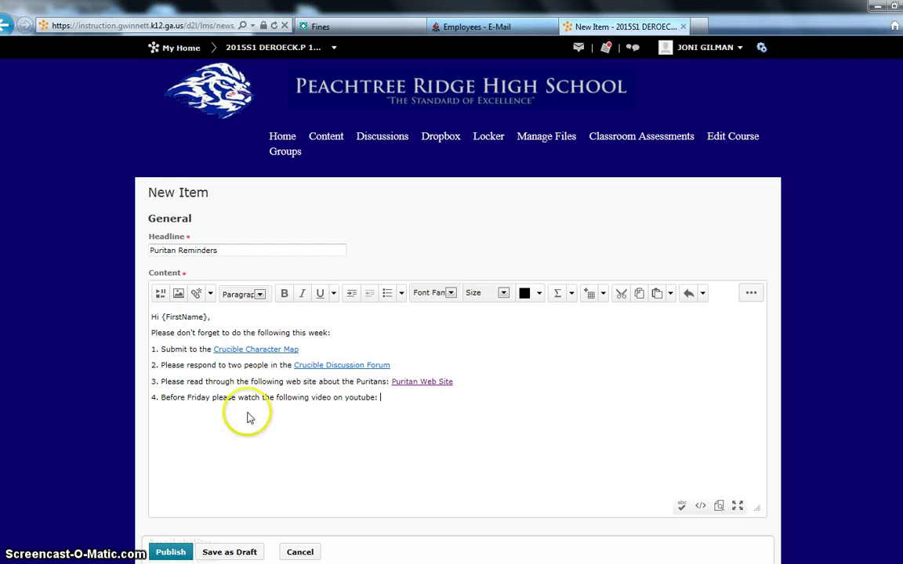
# - Put the cursor at the end of item 4 and bring up the Insert Stuff dialog
pyautogui.click(380, 397)
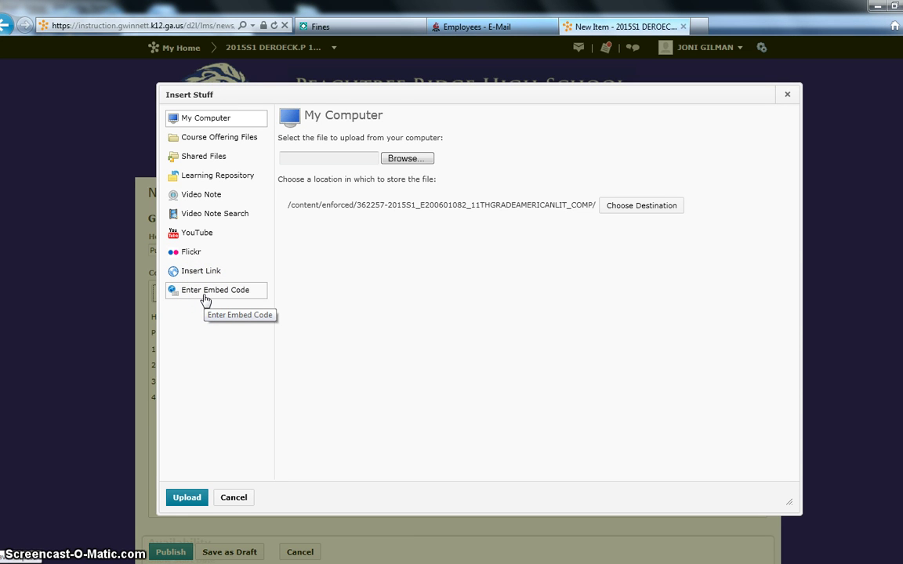
# - Search YouTube for 'salem witch trials' and embed the Salem Witch Trials - History Channel video
pyautogui.click(199, 237)
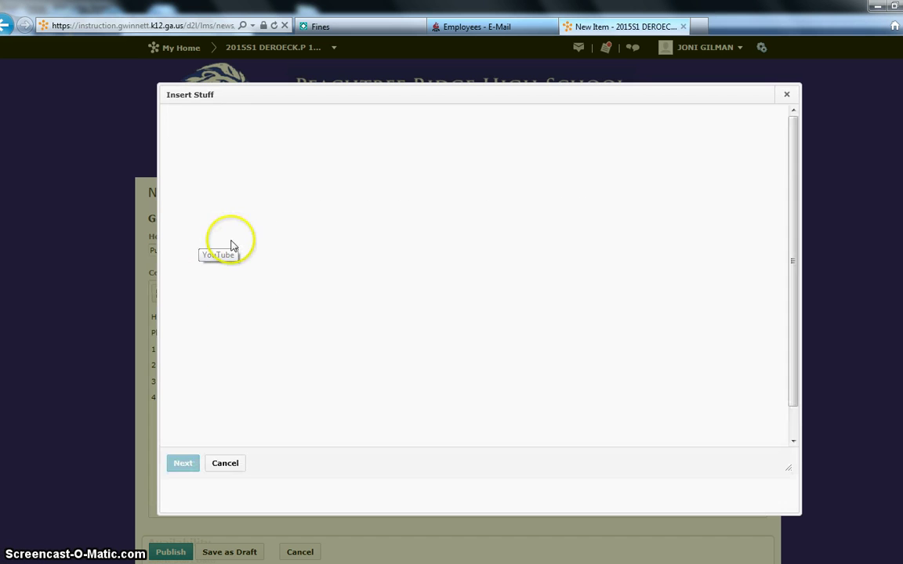
pyautogui.click(388, 140)
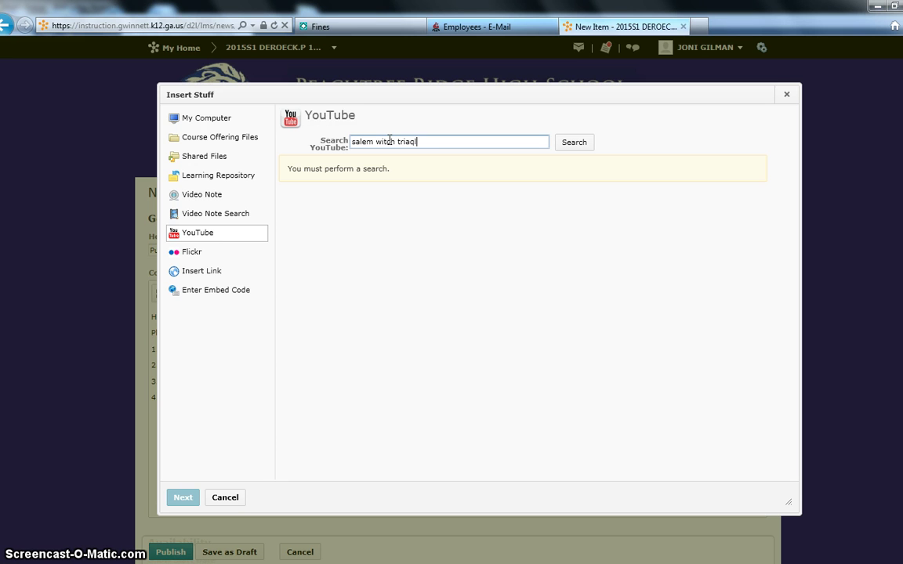
pyautogui.press('Return')
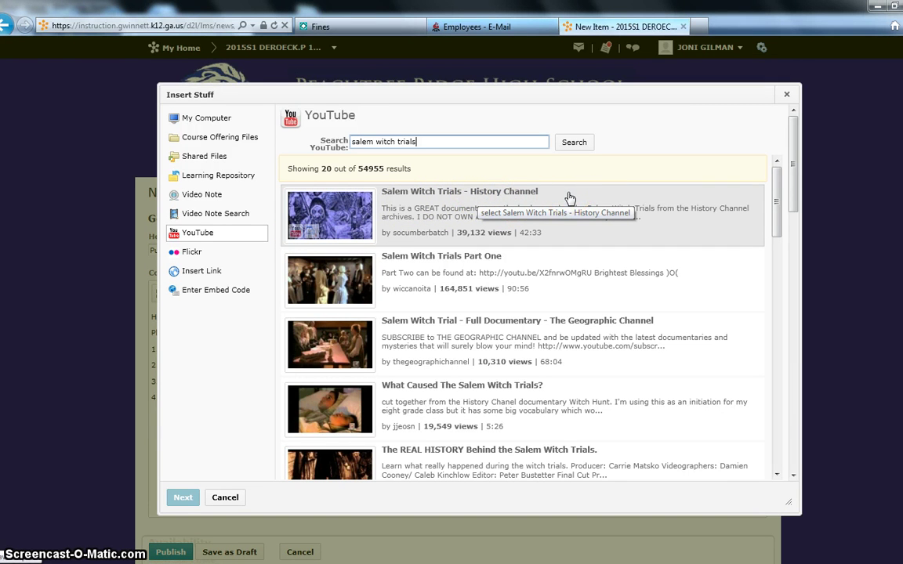
pyautogui.click(563, 199)
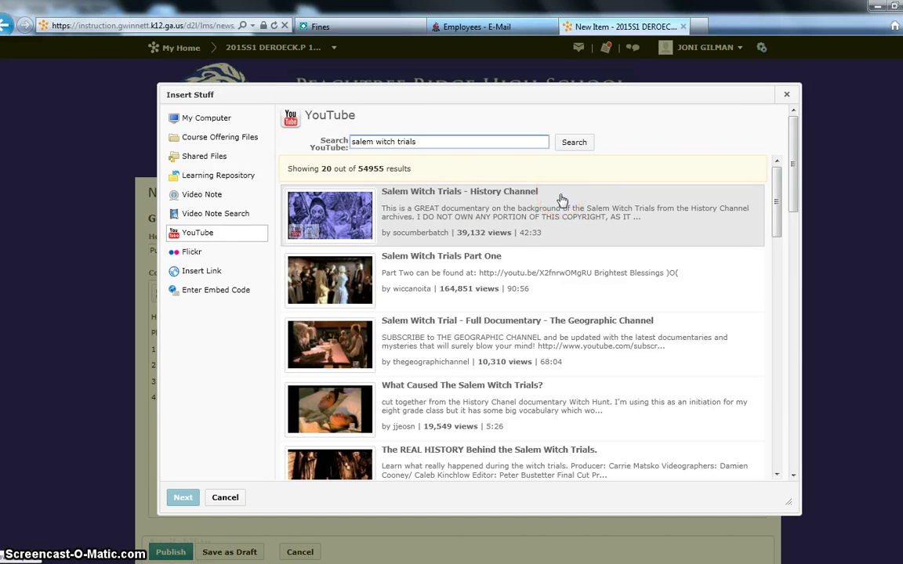
pyautogui.click(516, 203)
pyautogui.click(546, 193)
pyautogui.click(552, 202)
pyautogui.click(502, 207)
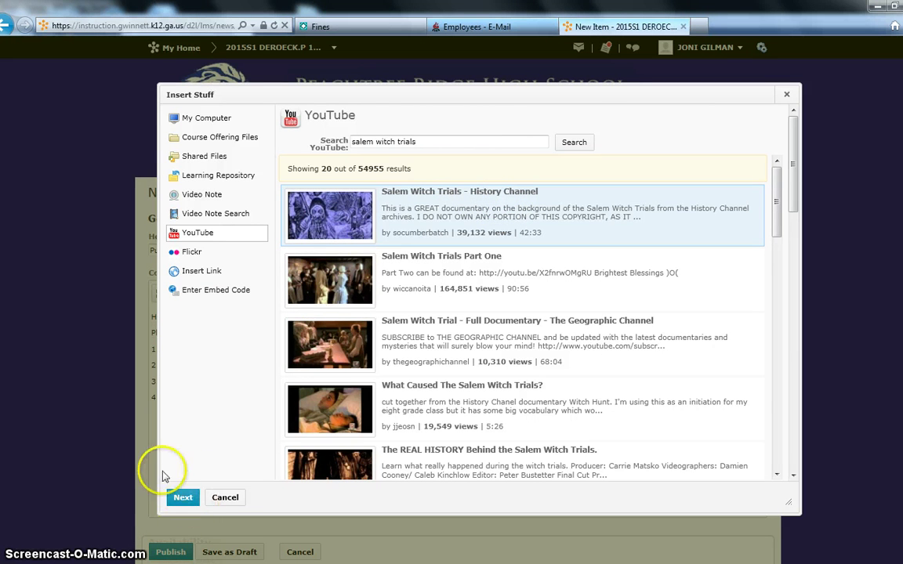
pyautogui.click(183, 499)
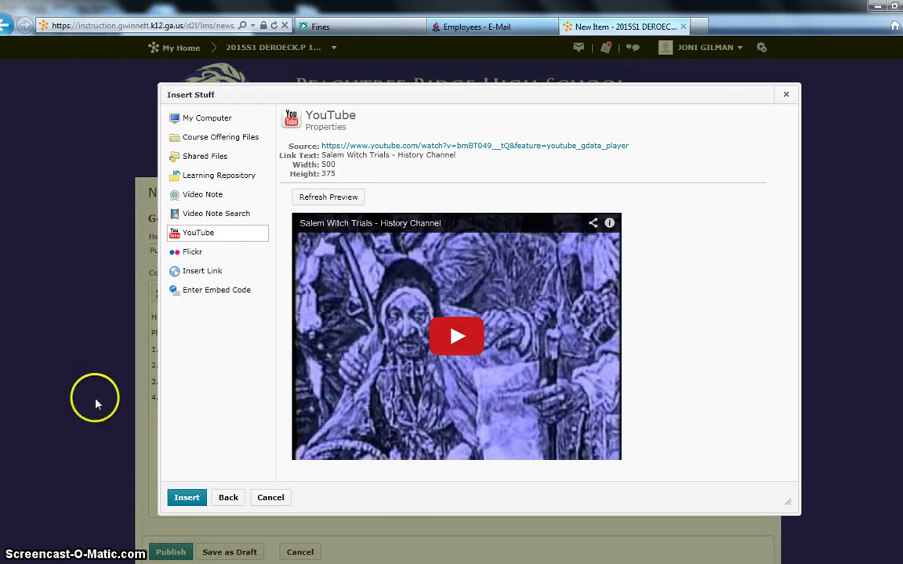
pyautogui.click(187, 499)
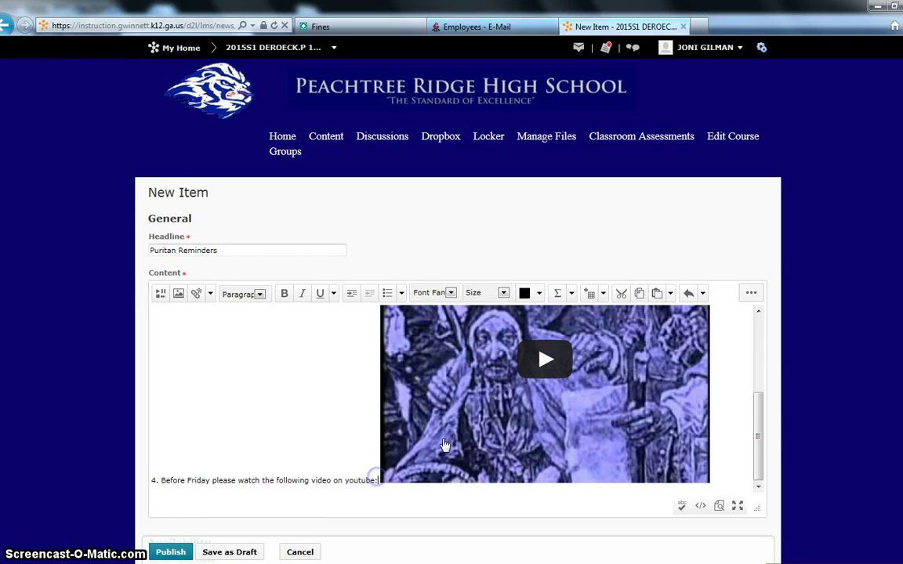
# - Put the Salem Witch Trials video on its own line under item 4 and reopen Insert Stuff
pyautogui.scroll(1, 400, 458)
pyautogui.scroll(-1, 758, 413)
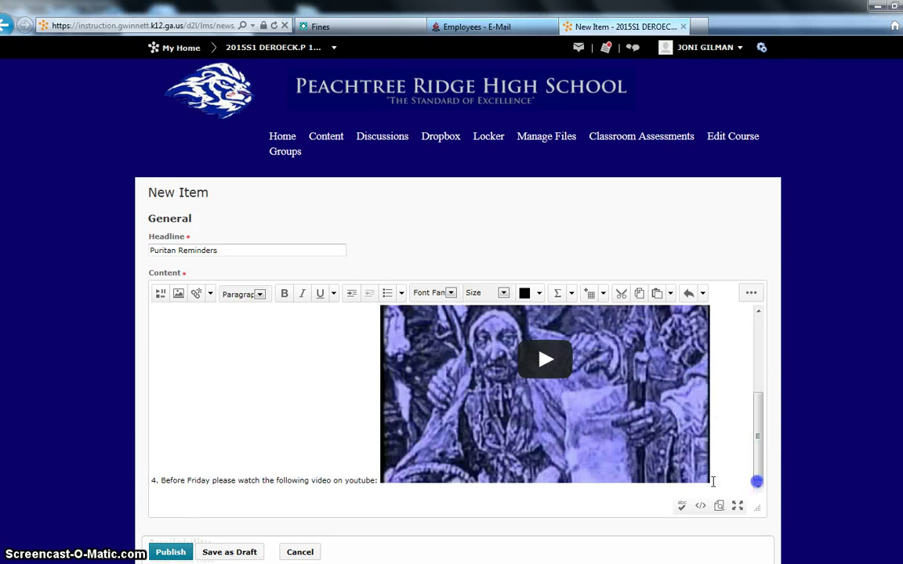
pyautogui.scroll(1, 376, 481)
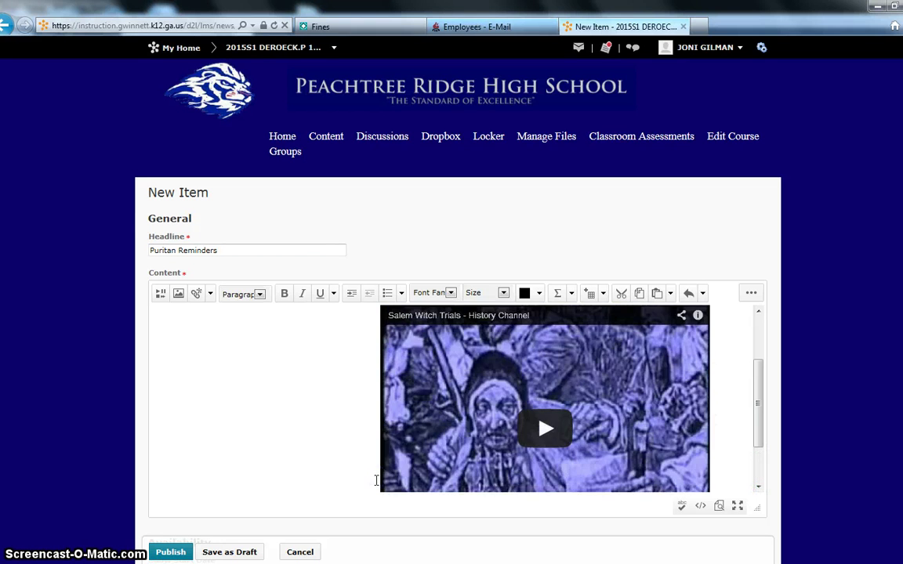
pyautogui.click(550, 396)
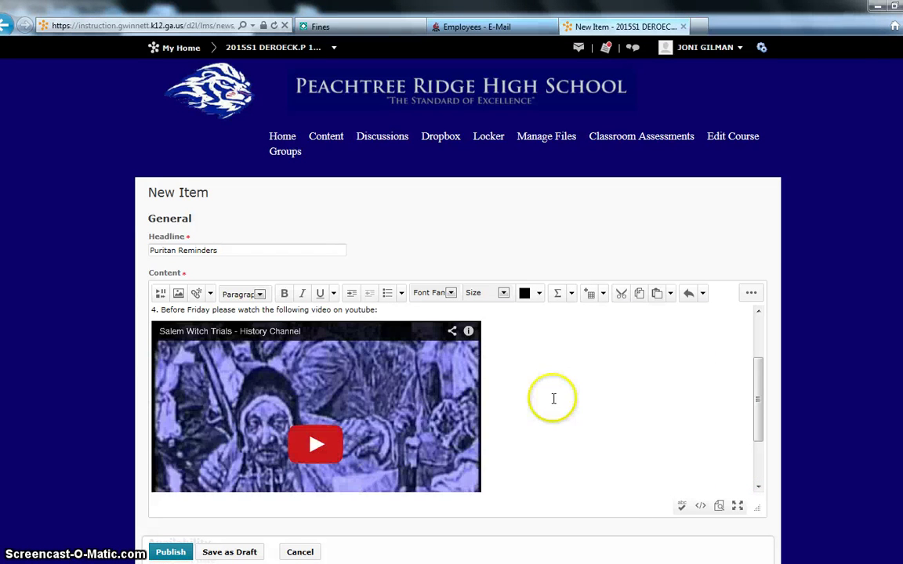
pyautogui.scroll(-1, 612, 383)
pyautogui.moveTo(756, 467); pyautogui.dragTo(779, 450)
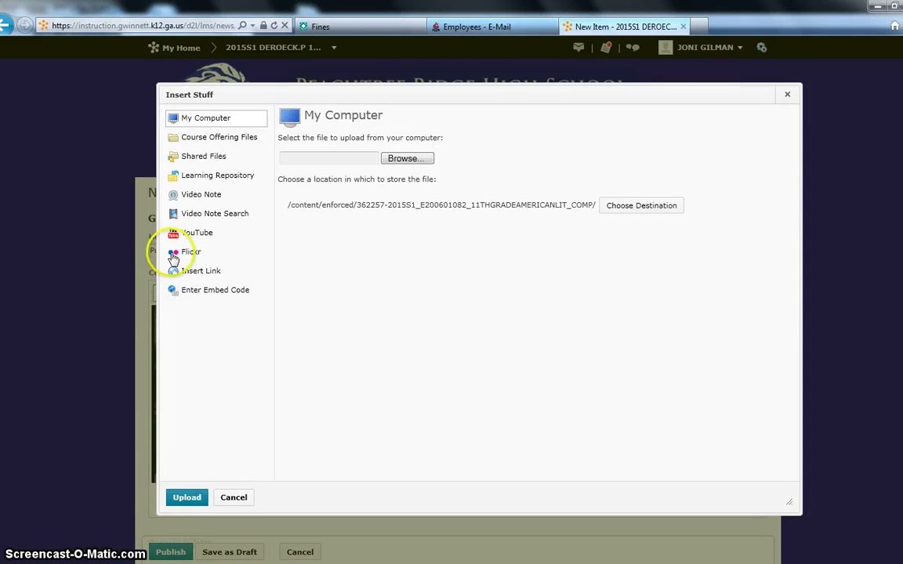
# - Choose Wildlife.wmv from the Sample Videos folder as the file to upload
pyautogui.click(405, 162)
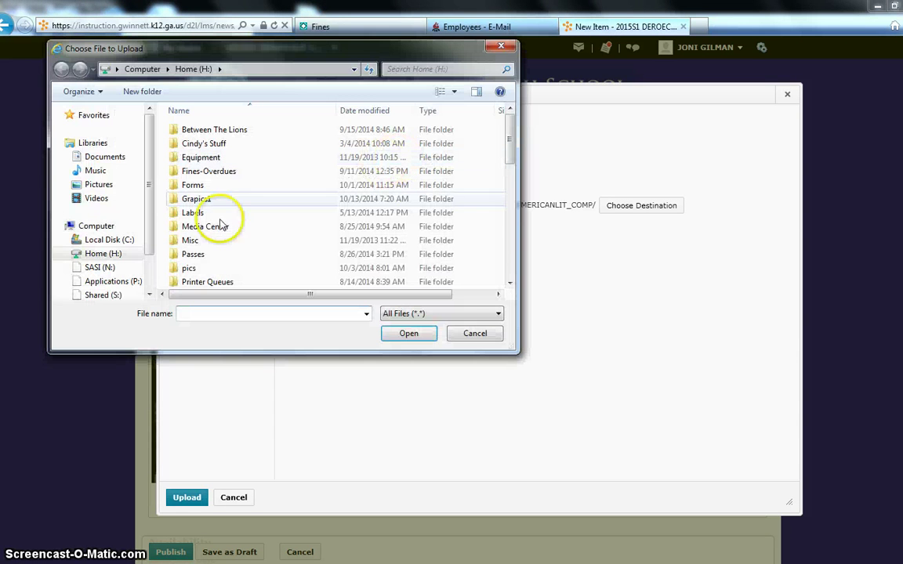
pyautogui.click(93, 198)
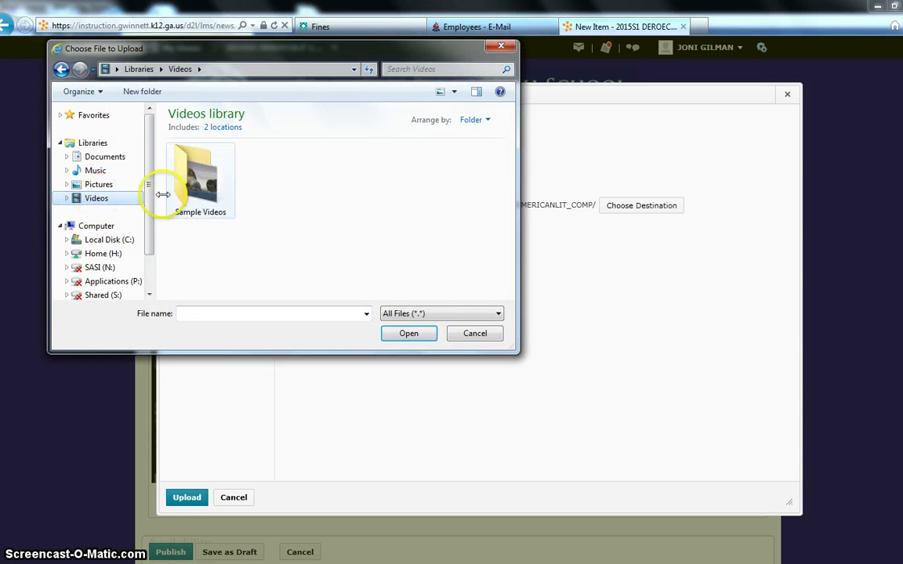
pyautogui.doubleClick(193, 182)
pyautogui.click(196, 174)
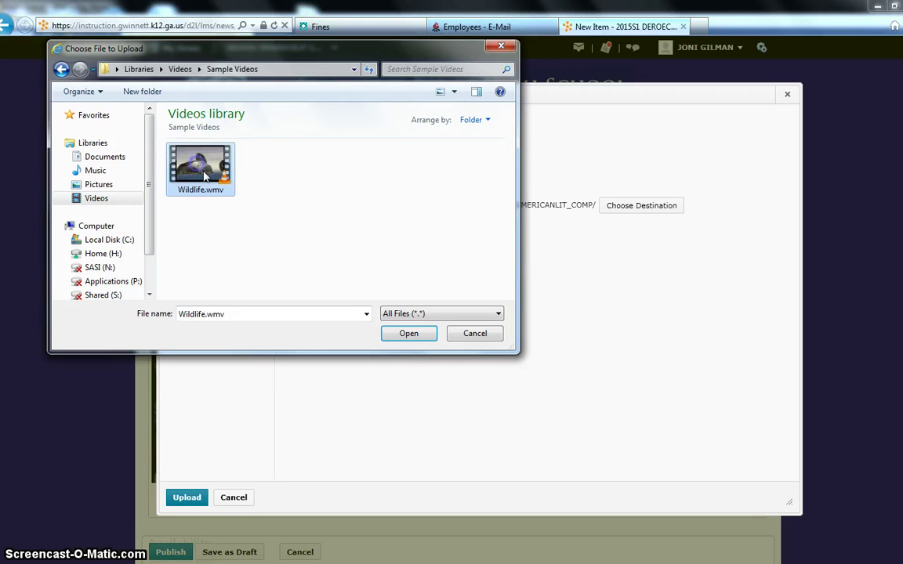
pyautogui.click(416, 337)
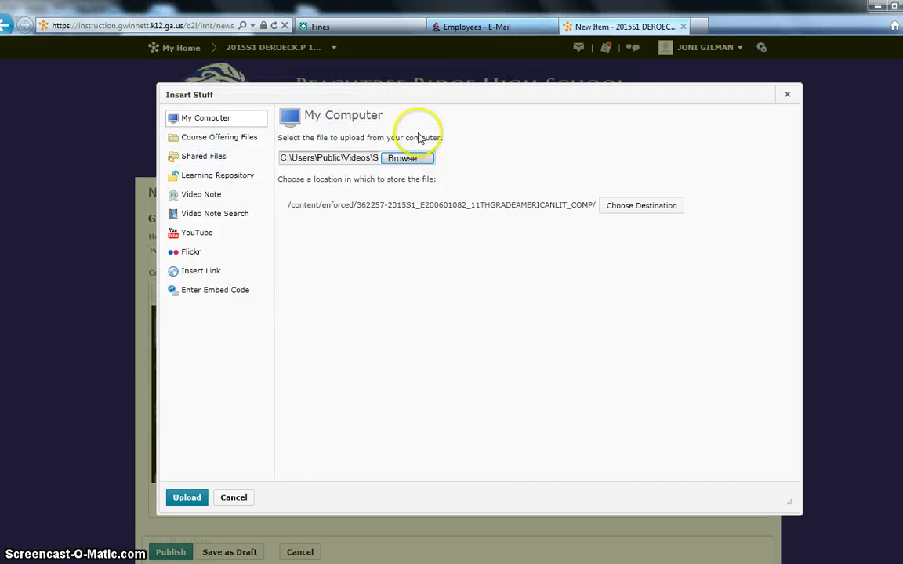
# - Create a new 'Videos' course folder, set it as the destination, and upload the video
pyautogui.click(621, 211)
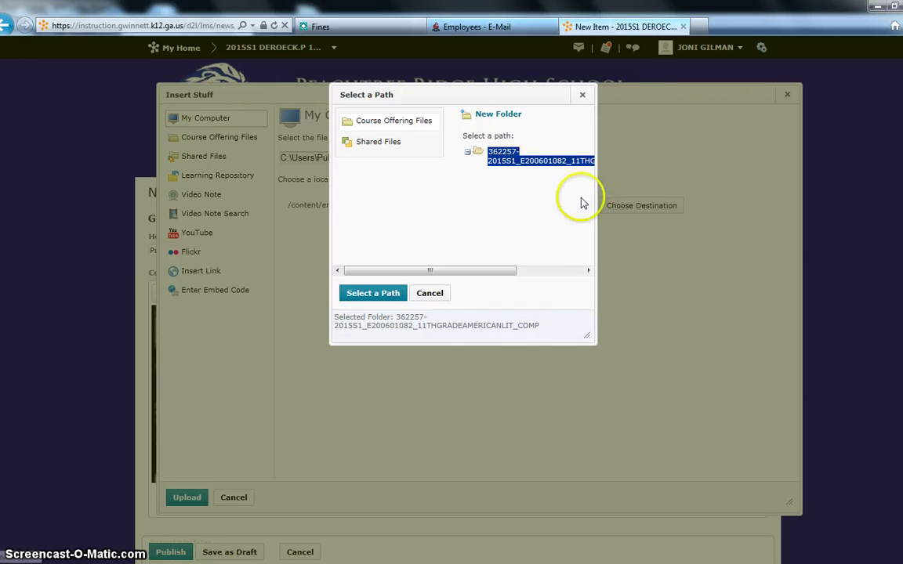
pyautogui.click(495, 116)
pyautogui.click(339, 165)
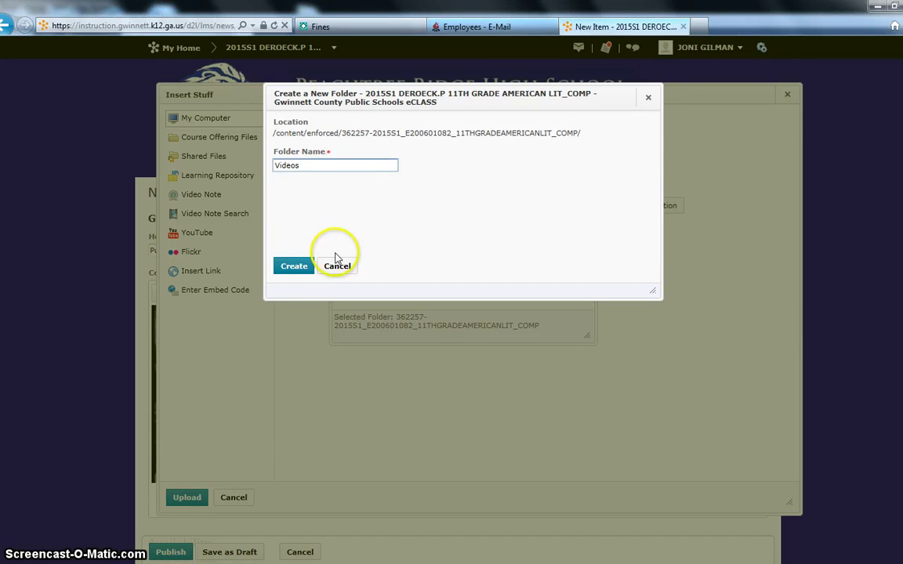
pyautogui.click(296, 267)
pyautogui.click(508, 172)
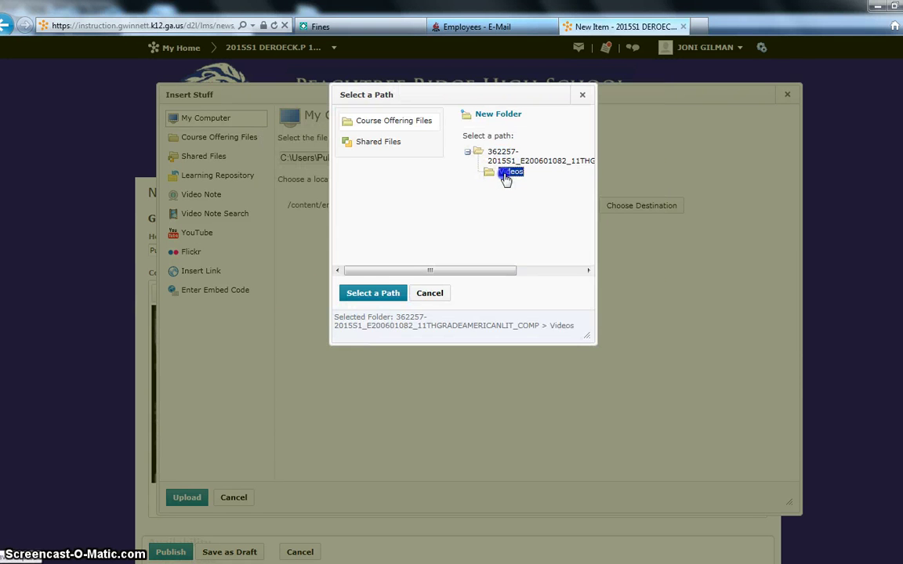
pyautogui.click(374, 293)
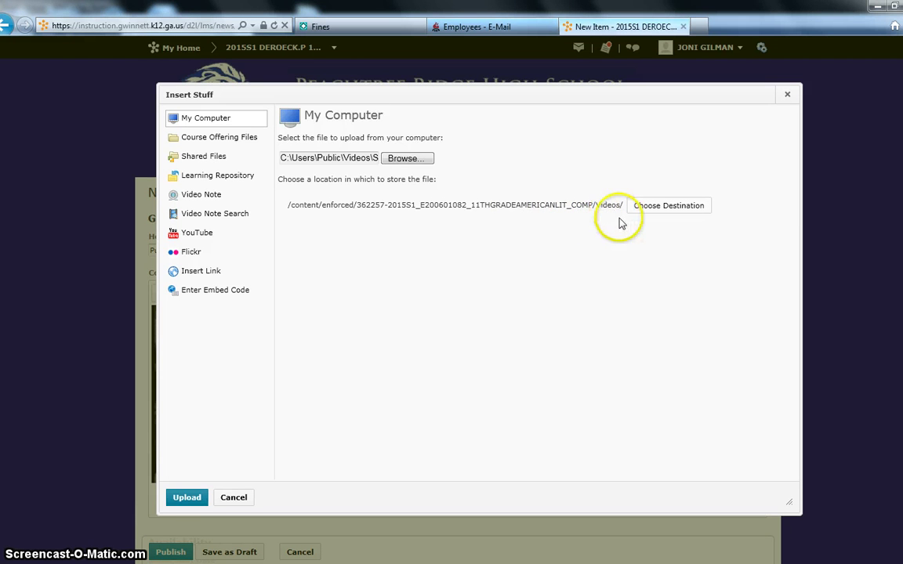
pyautogui.click(188, 498)
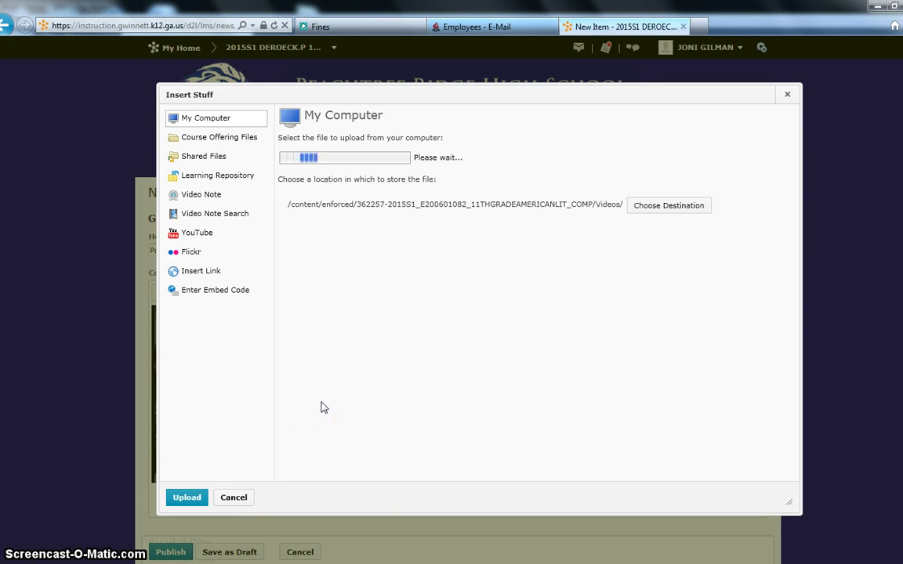
# - Insert the uploaded Wildlife.wmv video, titled 'wildlife', after the YouTube video in the news content
pyautogui.click(318, 410)
pyautogui.click(363, 427)
pyautogui.click(356, 434)
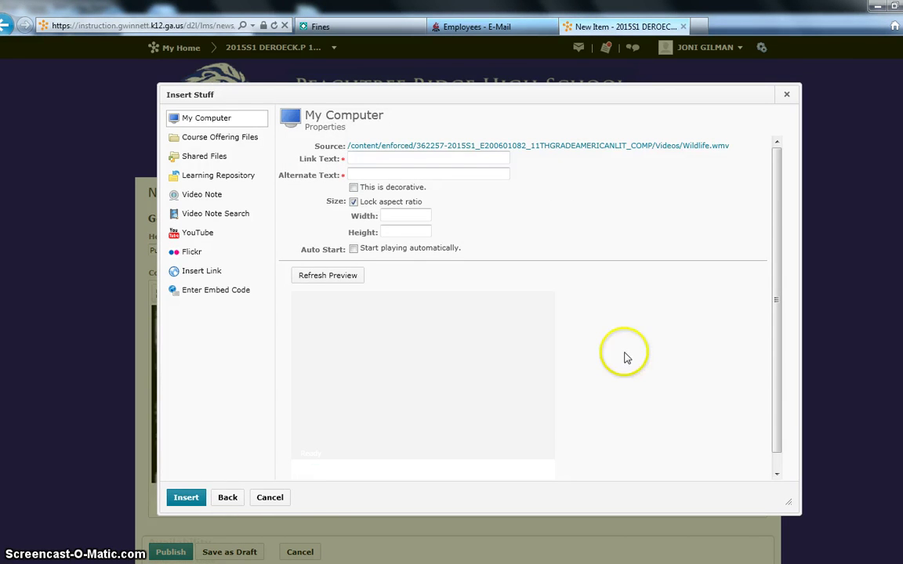
pyautogui.click(382, 159)
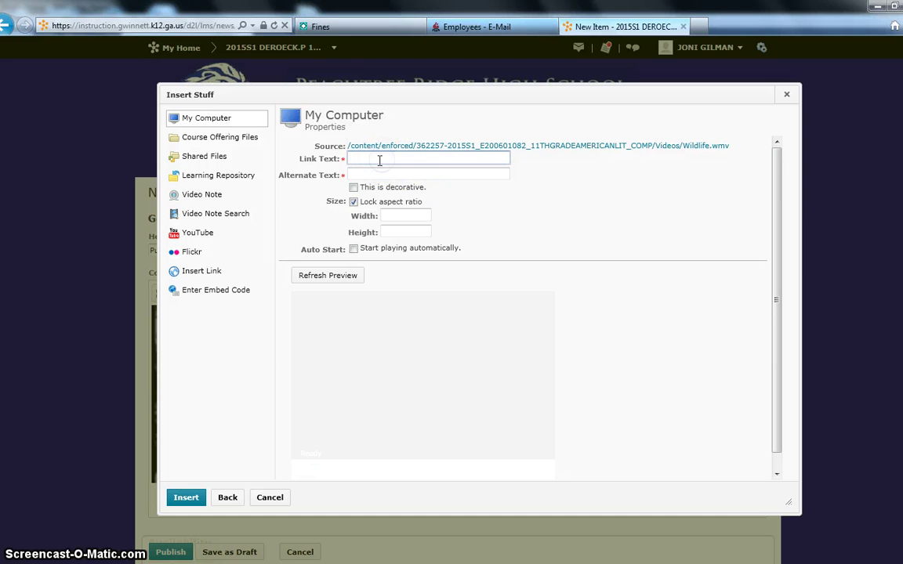
pyautogui.click(367, 161)
pyautogui.click(362, 174)
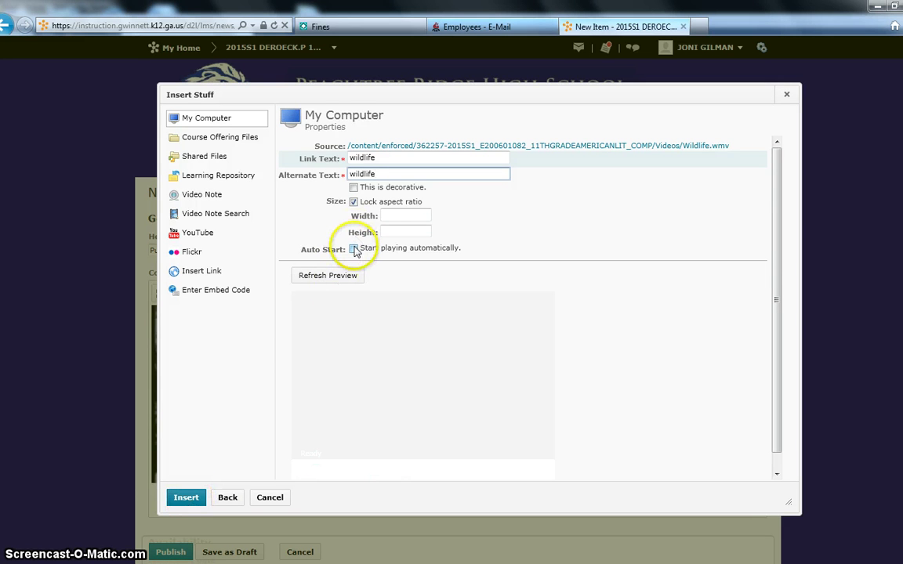
pyautogui.click(177, 500)
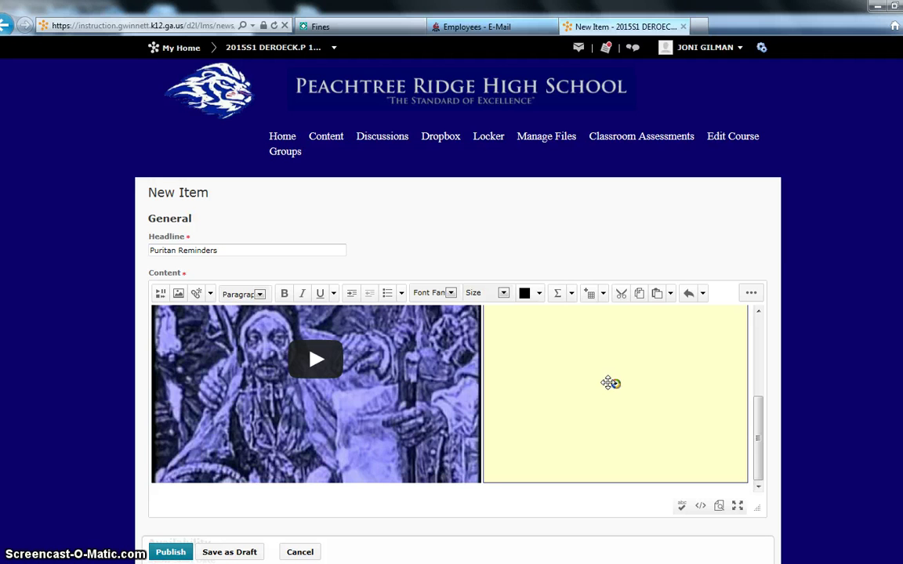
# - Cut the stray yellow embed out of the news content
pyautogui.click(619, 376)
pyautogui.click(164, 553)
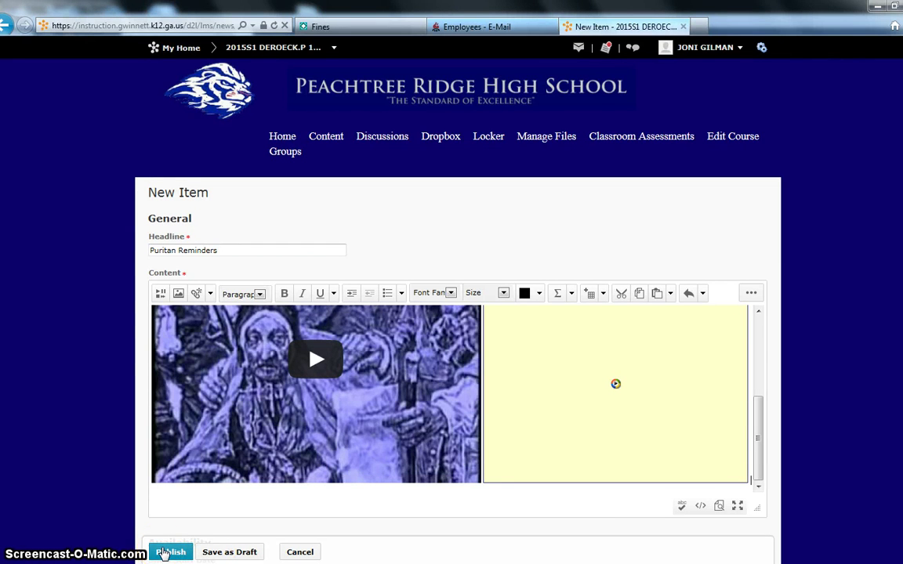
pyautogui.click(166, 551)
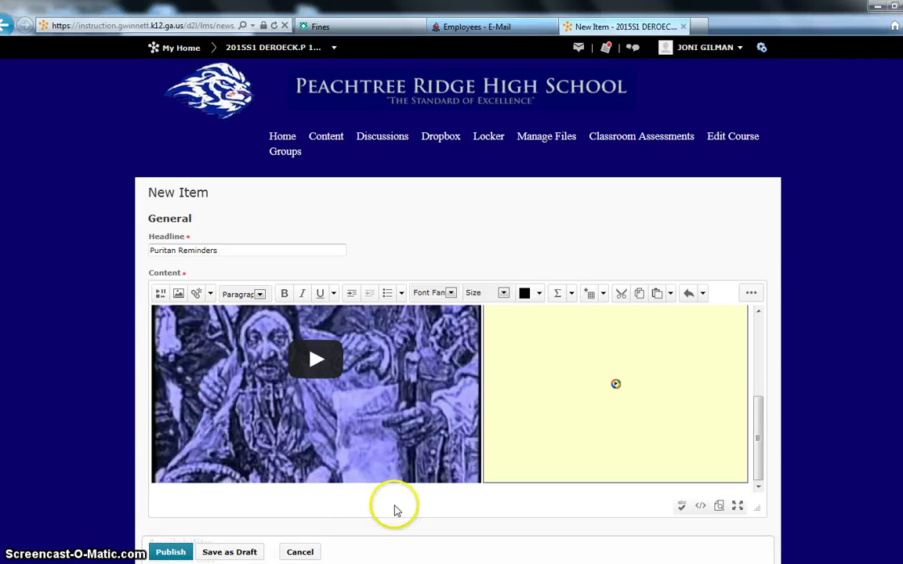
pyautogui.rightClick(528, 448)
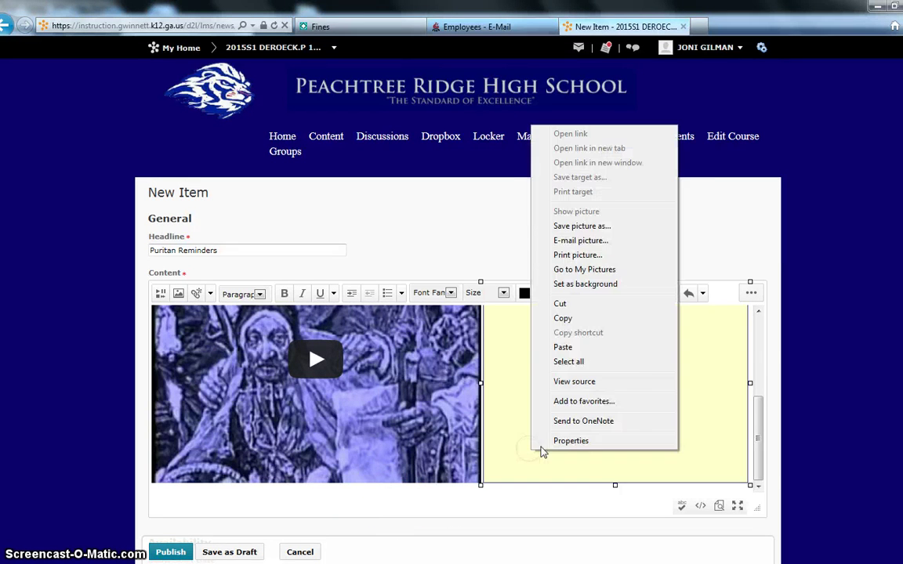
pyautogui.click(597, 304)
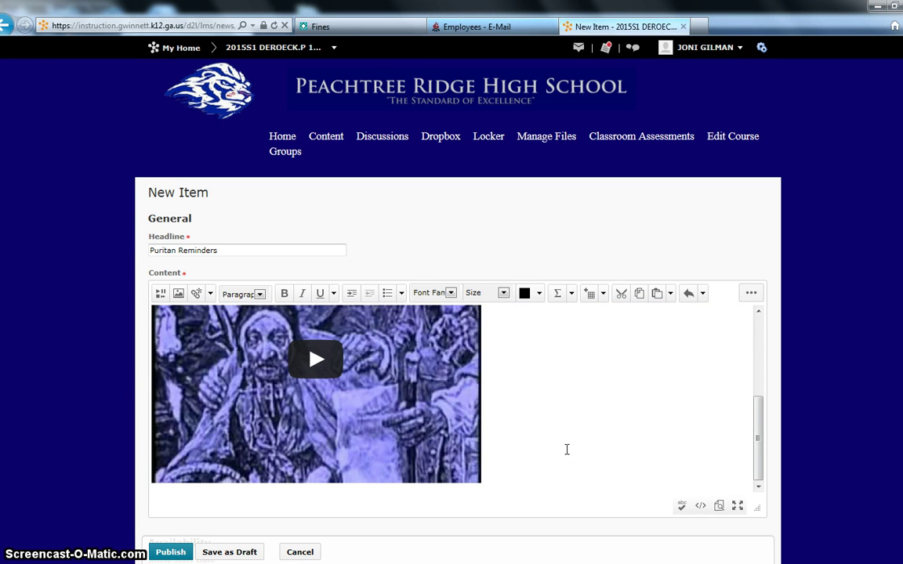
# - Place the insertion point on the line right after the video
pyautogui.scroll(-1, 567, 449)
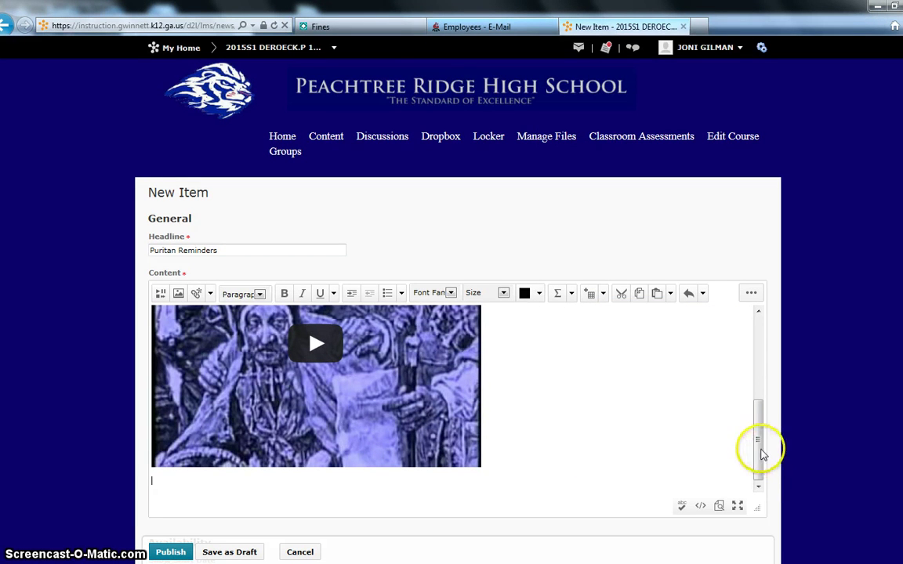
pyautogui.moveTo(759, 448); pyautogui.dragTo(774, 473)
pyautogui.click(177, 509)
pyautogui.click(173, 483)
pyautogui.click(521, 464)
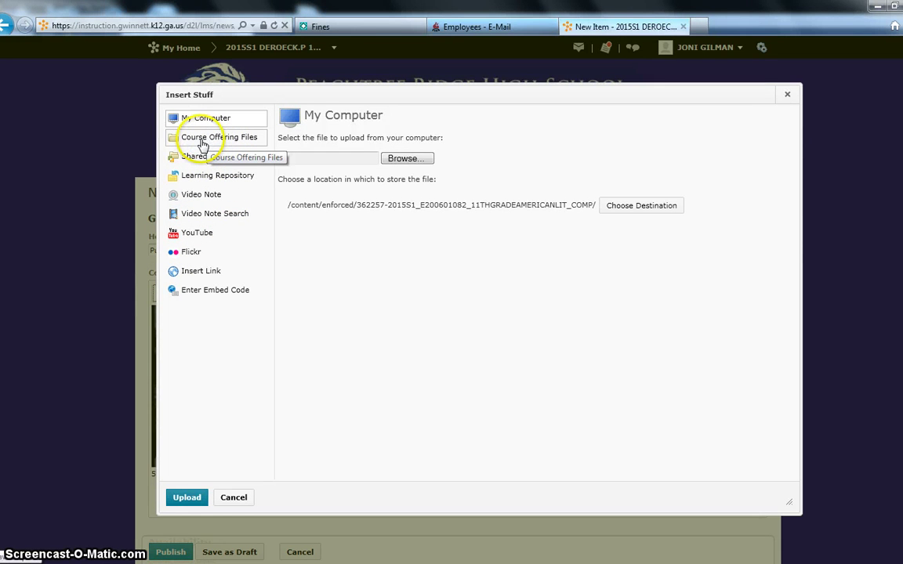
# - Choose the Salem Movie Guide.docx handout from the Documents library to upload
pyautogui.click(394, 160)
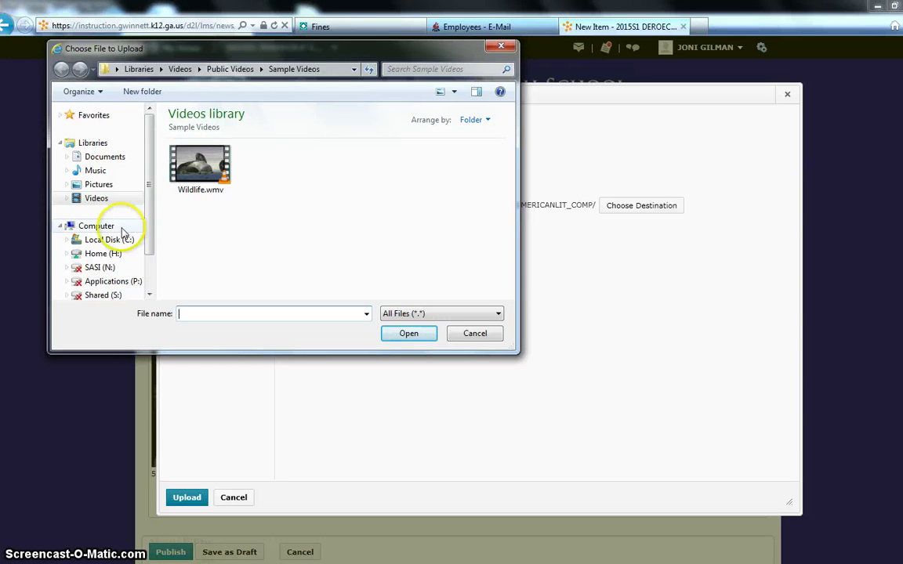
pyautogui.click(117, 295)
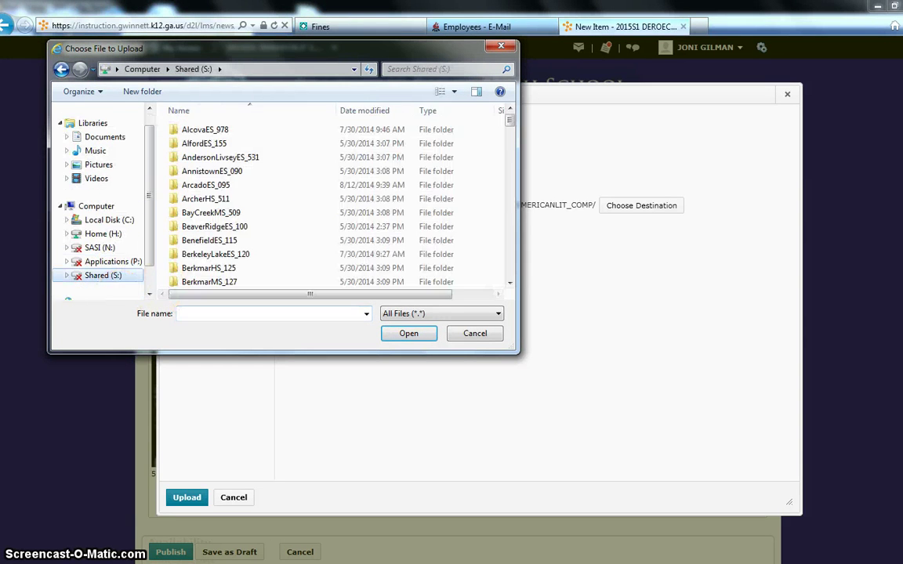
pyautogui.click(104, 136)
pyautogui.click(211, 194)
pyautogui.click(408, 333)
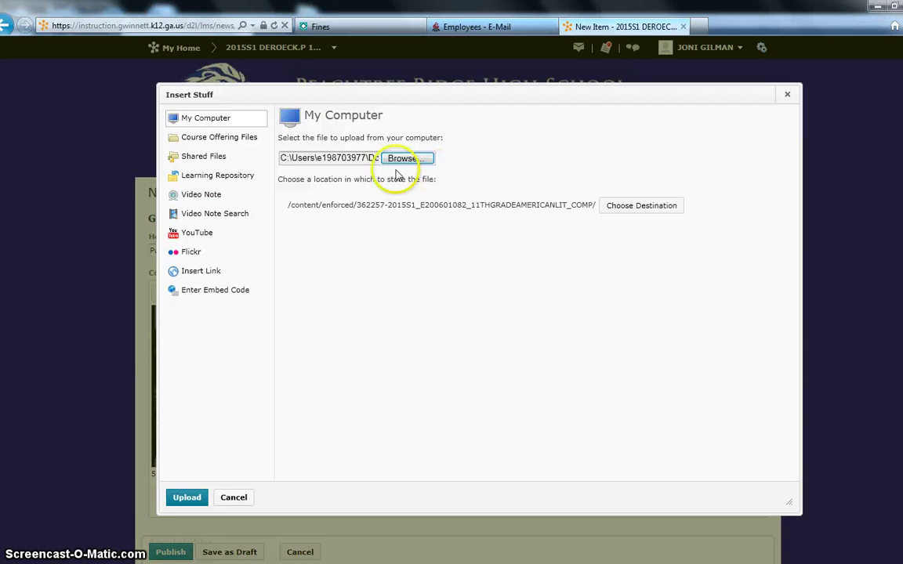
# - Create a new 'Puritan' course folder, set it as the destination, and upload the handout
pyautogui.click(615, 205)
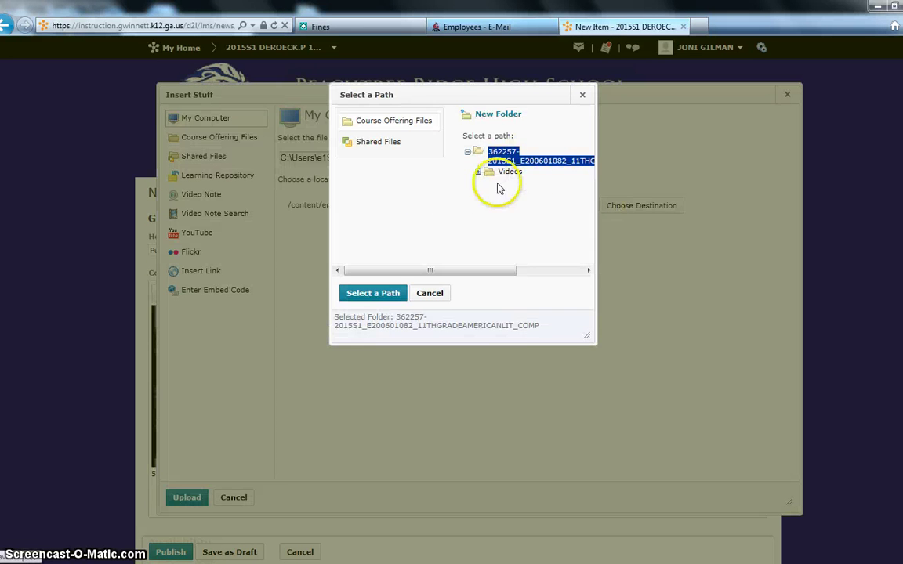
pyautogui.click(494, 116)
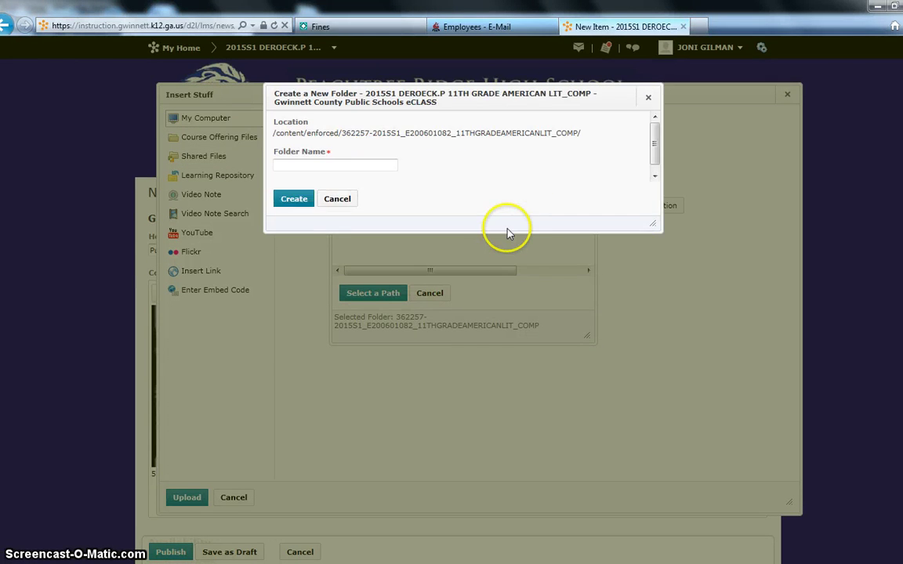
pyautogui.click(348, 162)
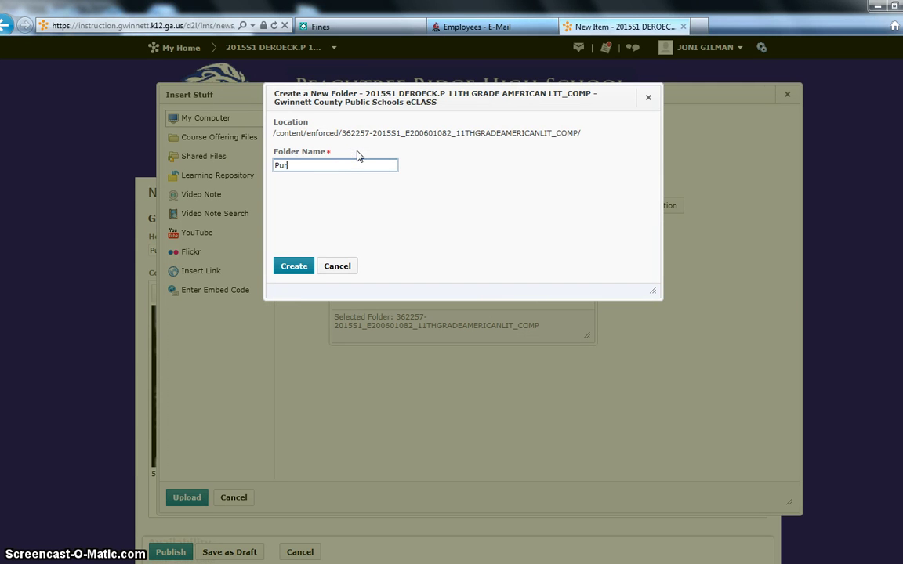
pyautogui.click(294, 266)
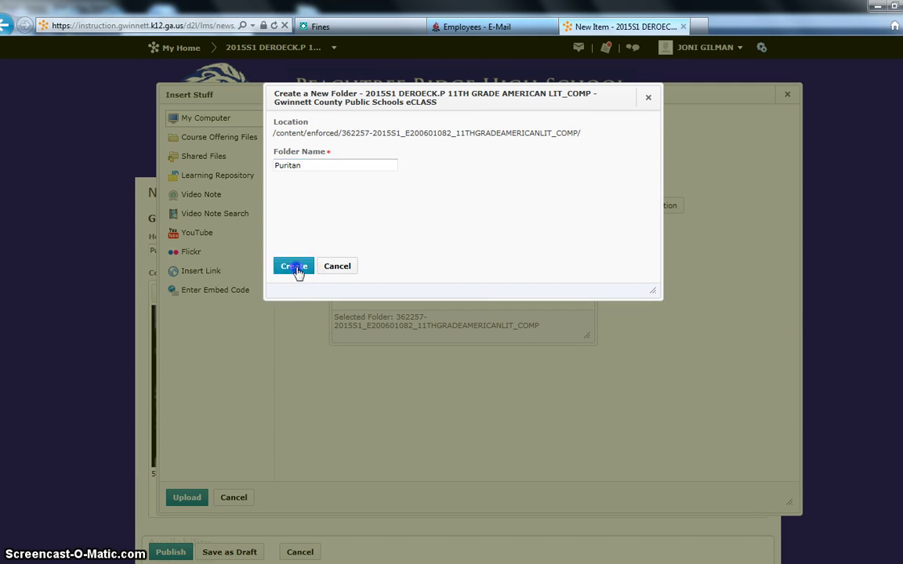
pyautogui.click(511, 171)
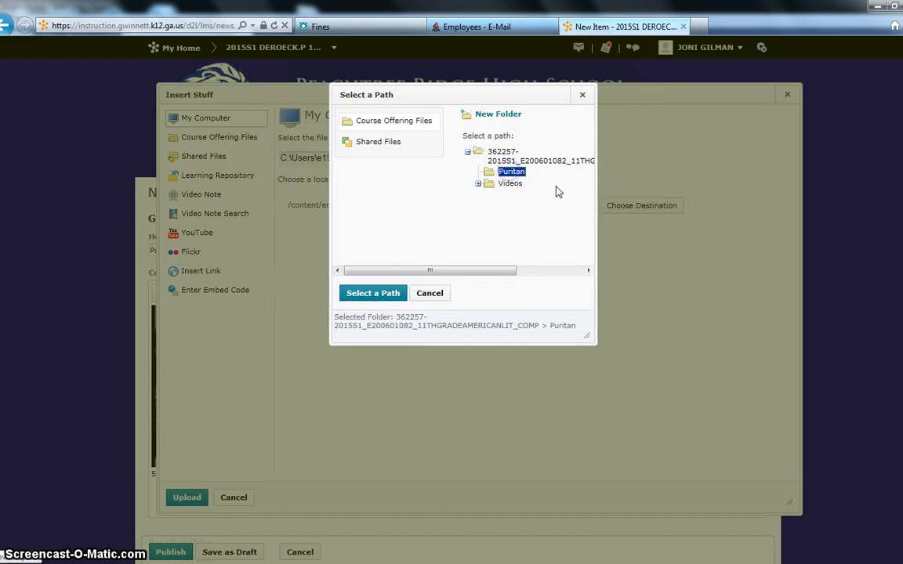
pyautogui.click(362, 294)
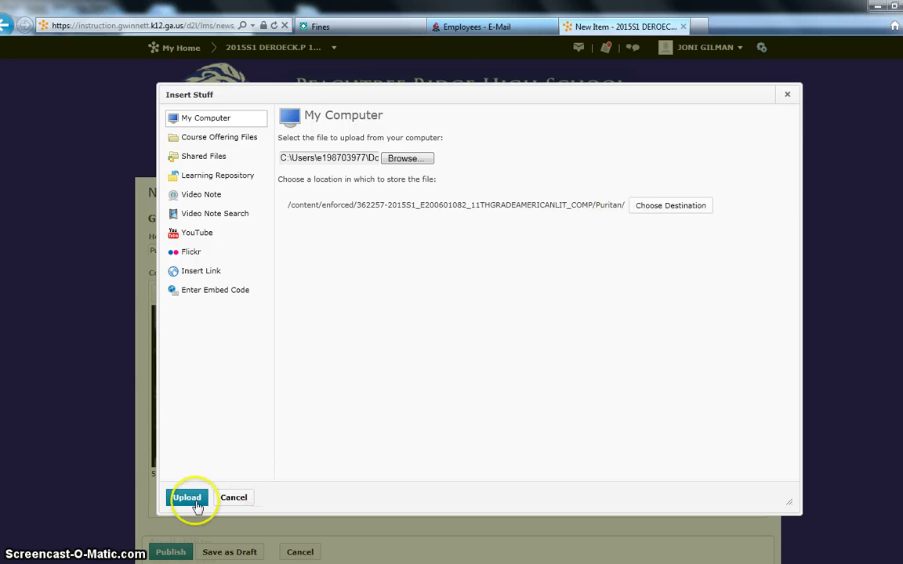
pyautogui.click(188, 501)
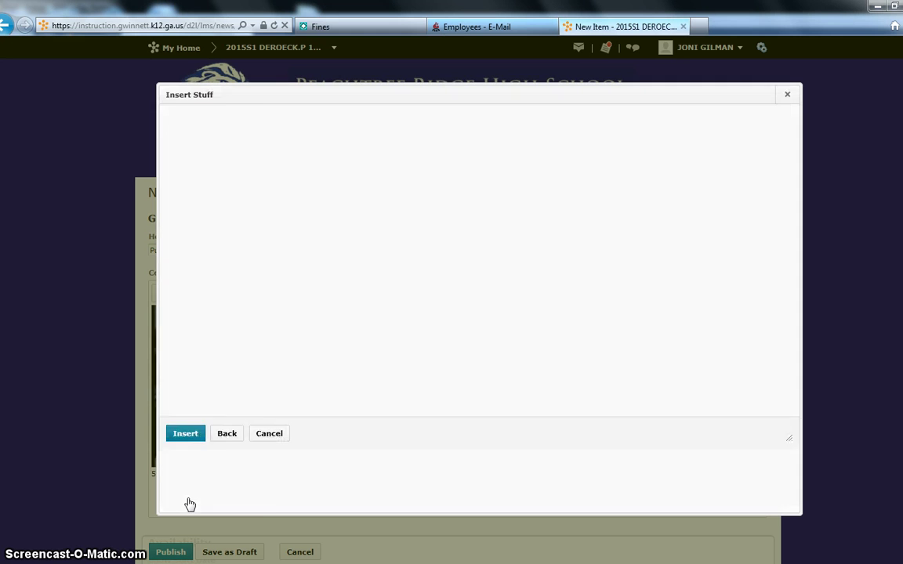
# - Insert the handout link as 'Puritan Movie Notes' in item 5, with a colon before it
pyautogui.click(361, 159)
pyautogui.write('Puritan Movie')
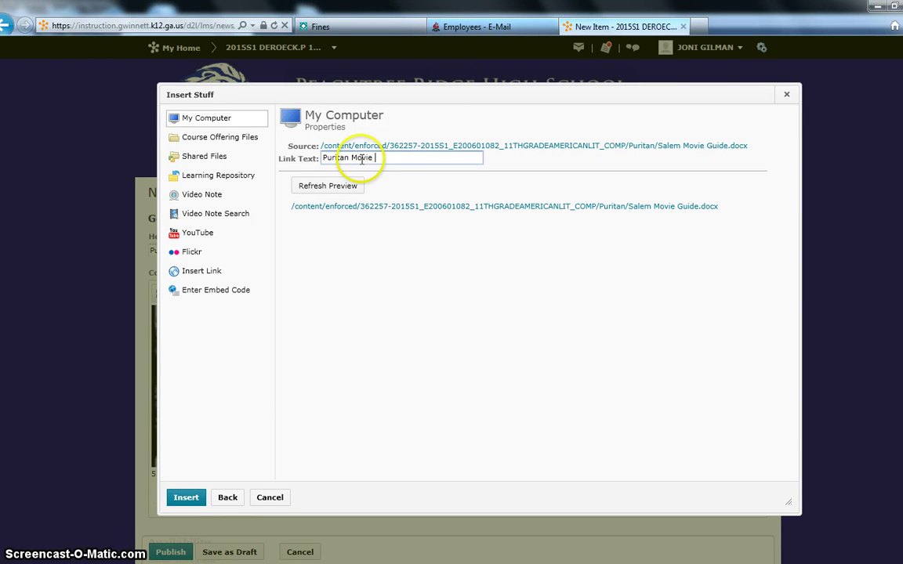
pyautogui.write(' Notes')
pyautogui.click(196, 499)
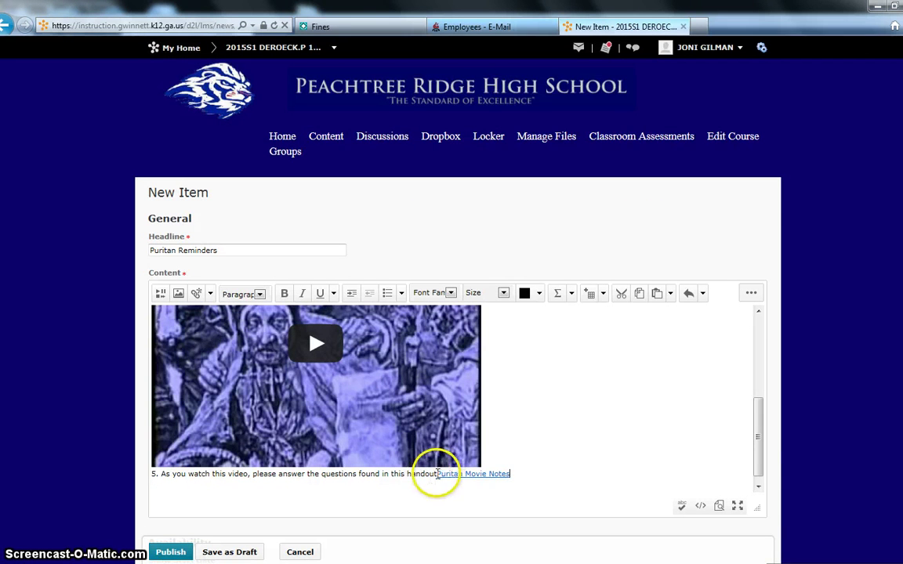
pyautogui.click(436, 473)
pyautogui.write(':')
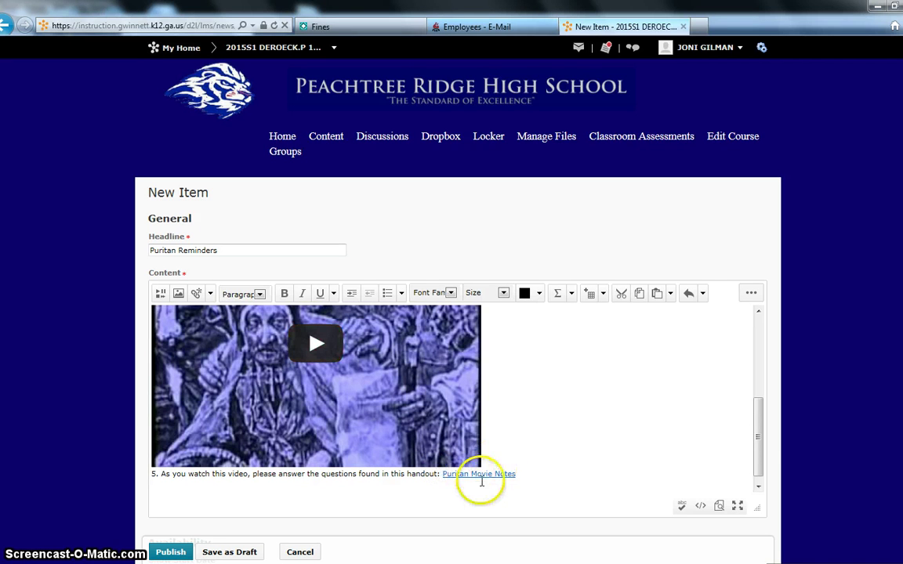
pyautogui.click(518, 475)
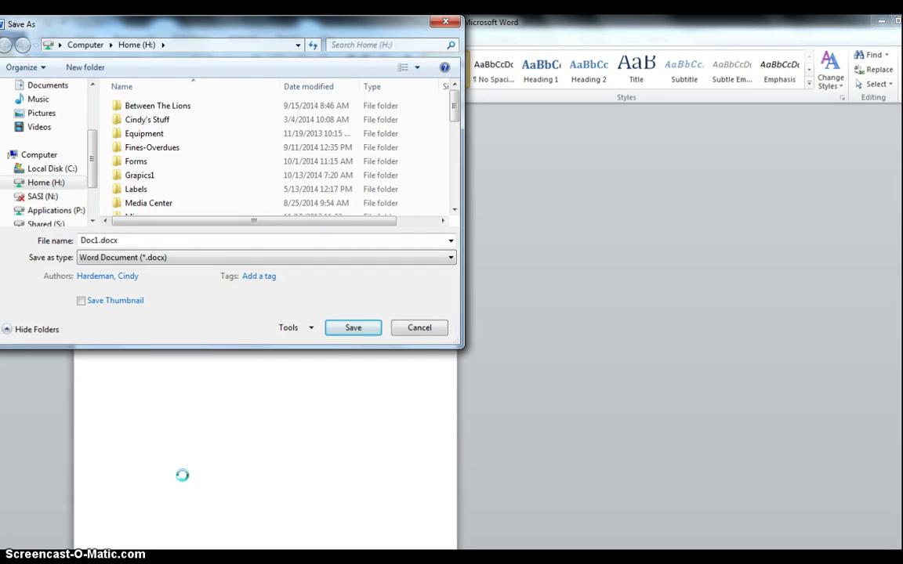
# - Cancel Word's Save As dialog after choosing PDF, then go back to the eCLASS news editor
pyautogui.click(173, 259)
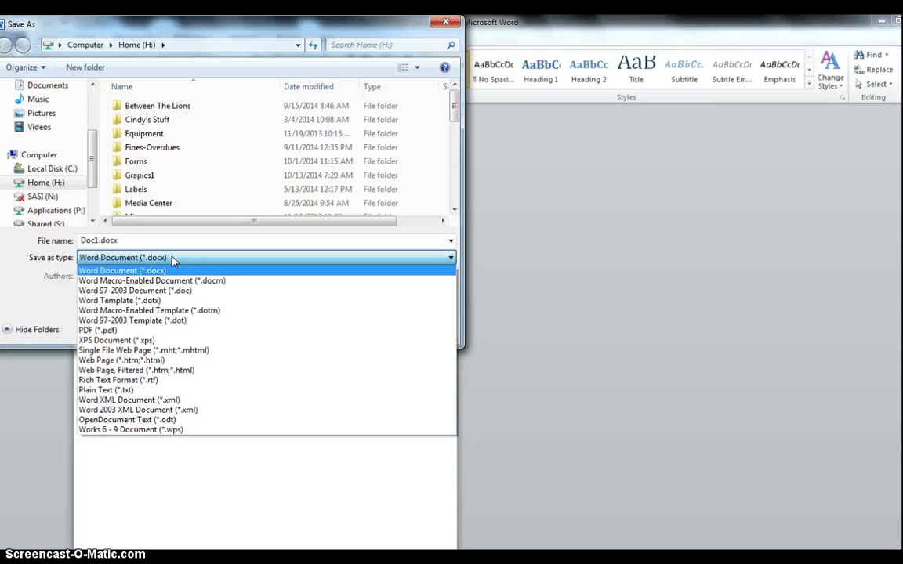
pyautogui.click(156, 330)
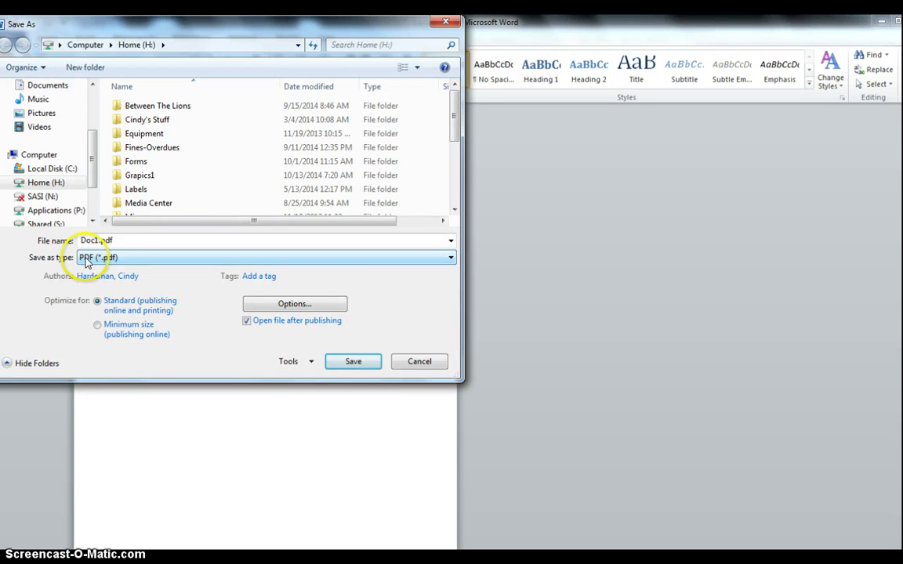
pyautogui.click(427, 361)
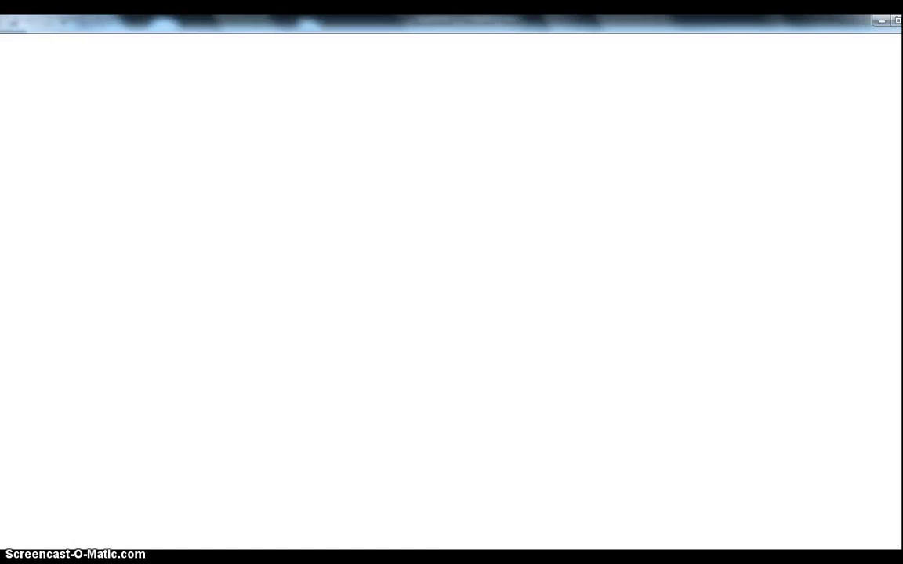
pyautogui.click(168, 501)
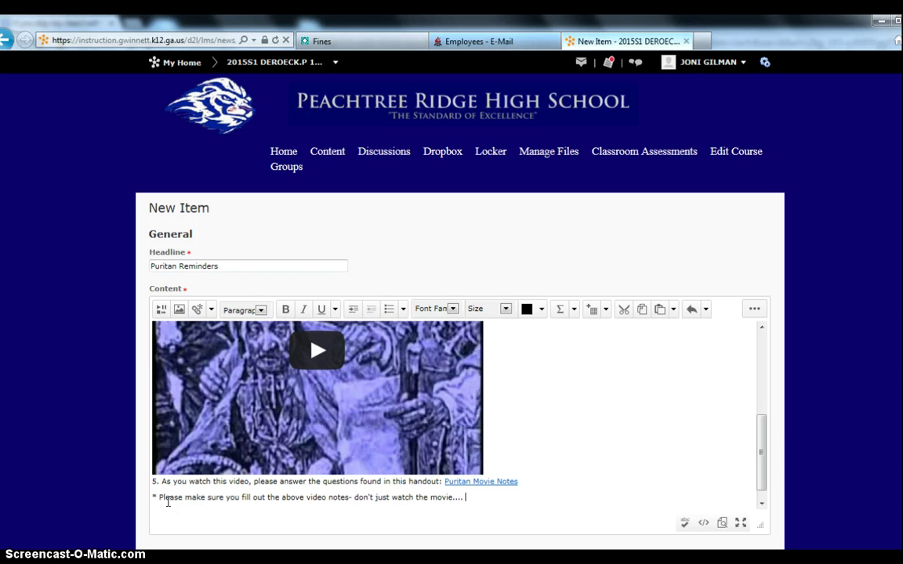
# - Scroll down below the starred reminder about filling out the video notes
pyautogui.scroll(-1, 168, 501)
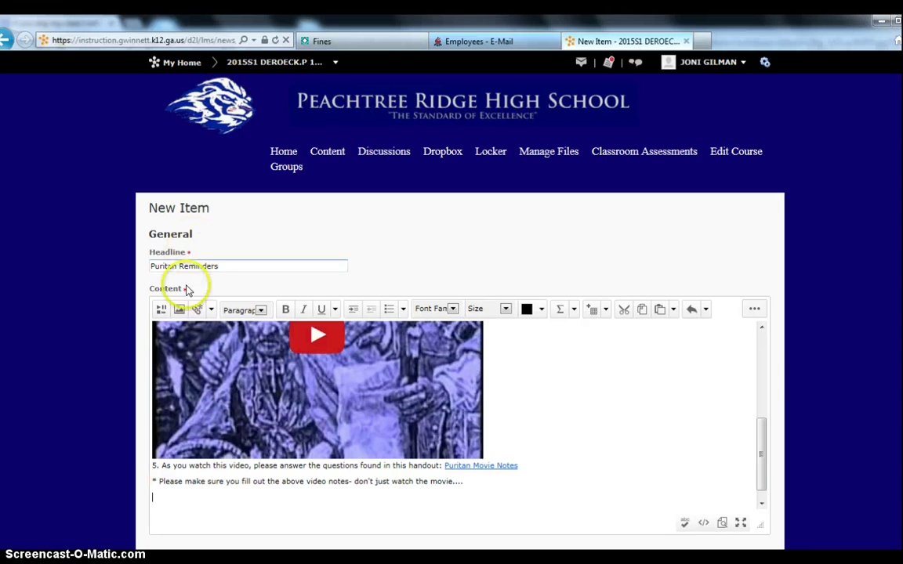
# - Choose one doesnt.jpg from the Pictures library as the image to insert
pyautogui.click(181, 309)
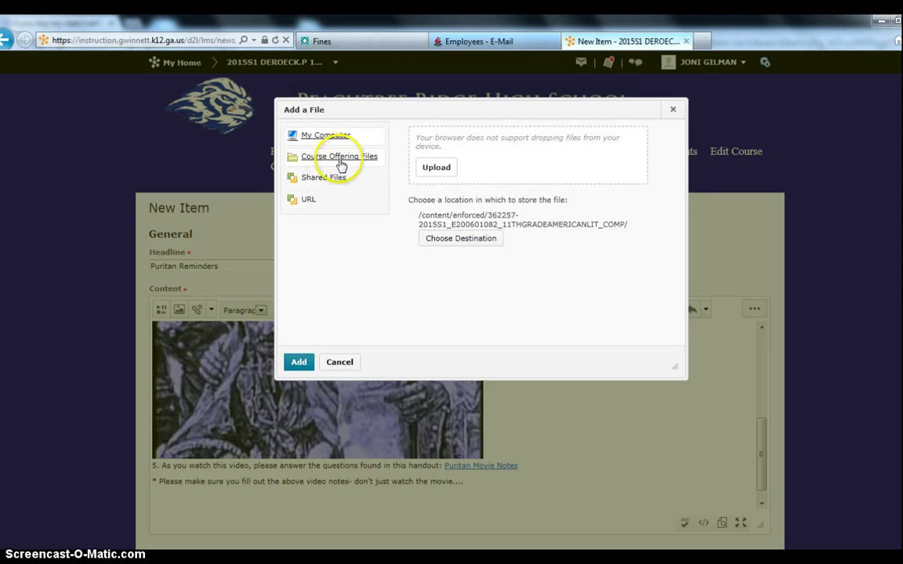
pyautogui.click(433, 166)
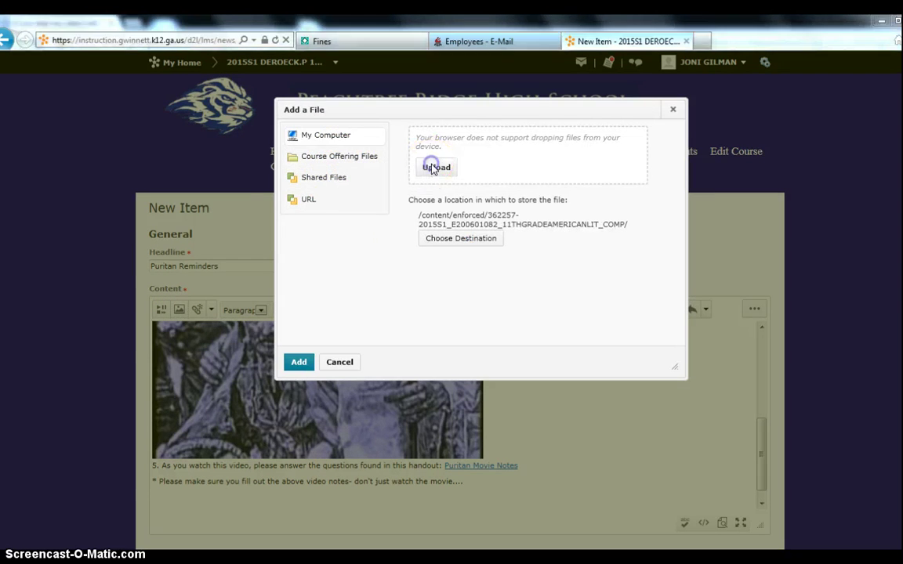
pyautogui.click(108, 201)
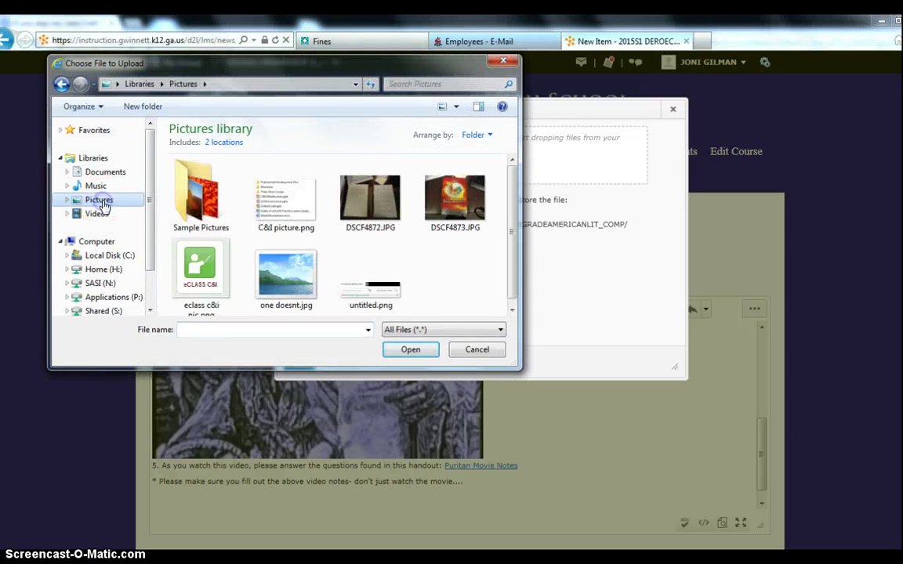
pyautogui.click(286, 270)
pyautogui.click(410, 350)
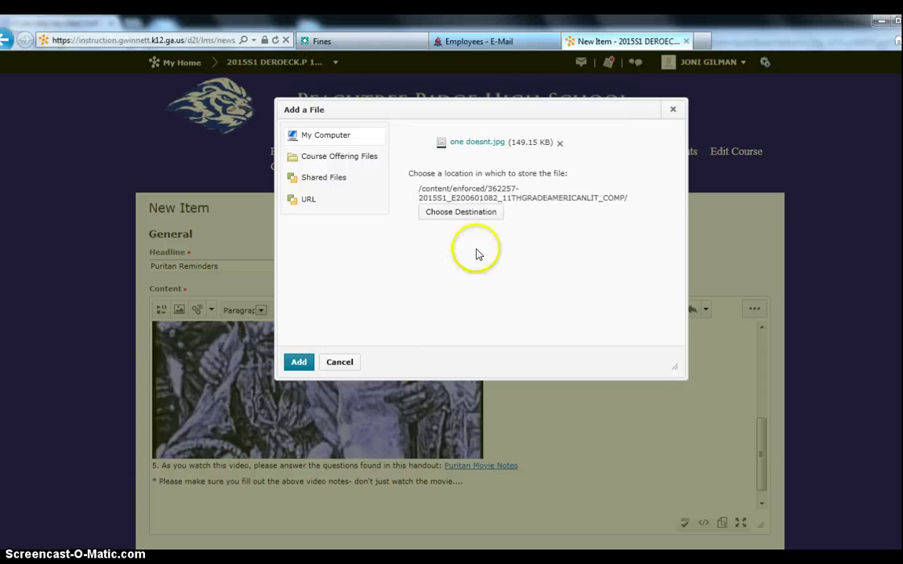
# - Create a new 'pictures' course folder and select it as the image's storage location
pyautogui.click(451, 213)
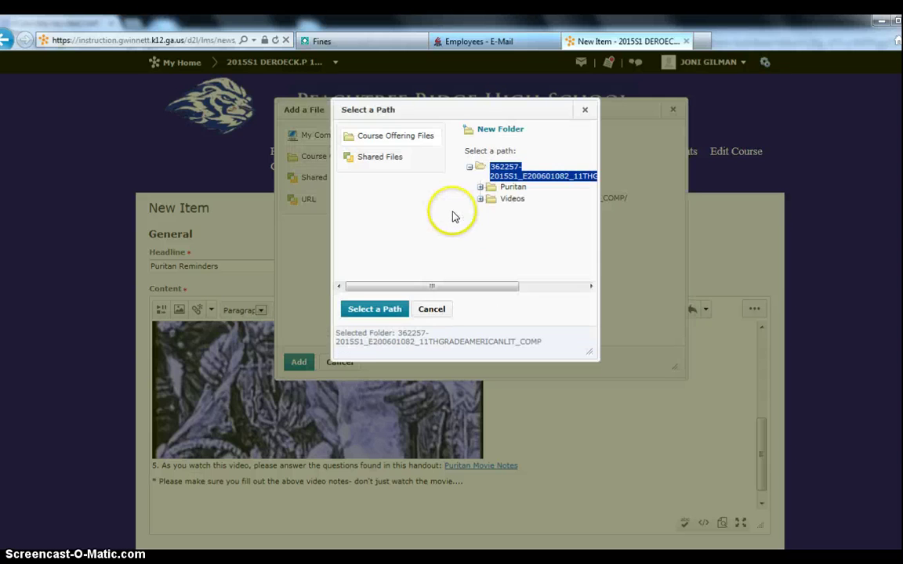
pyautogui.click(491, 129)
pyautogui.click(368, 179)
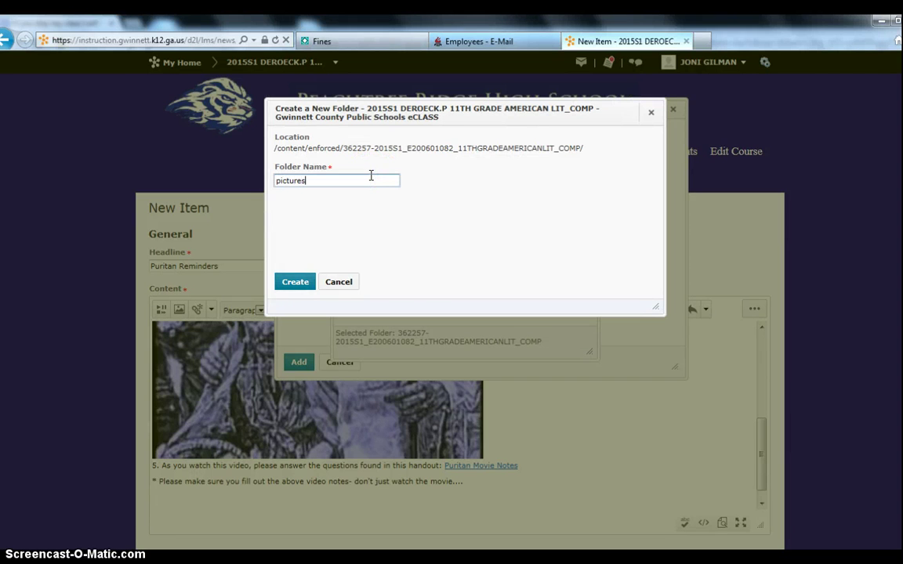
pyautogui.click(295, 281)
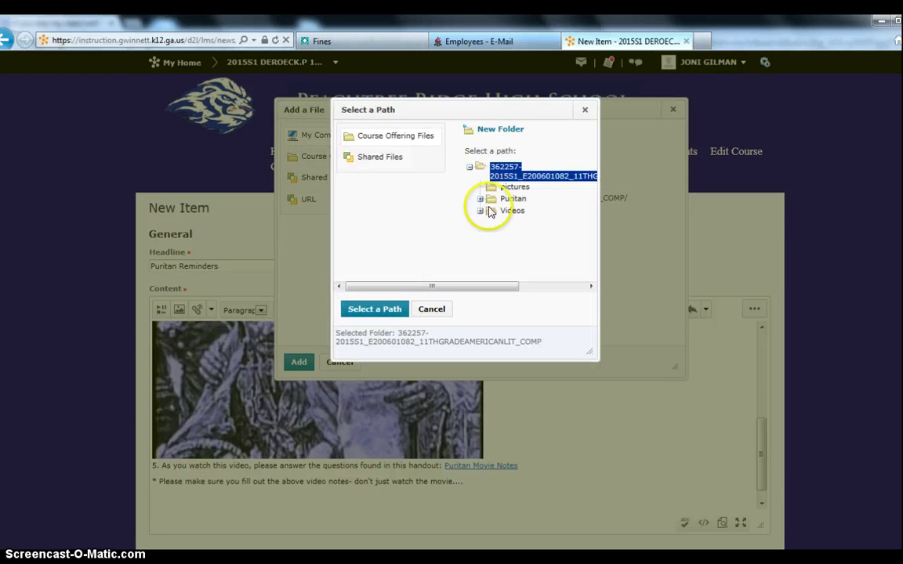
pyautogui.click(514, 187)
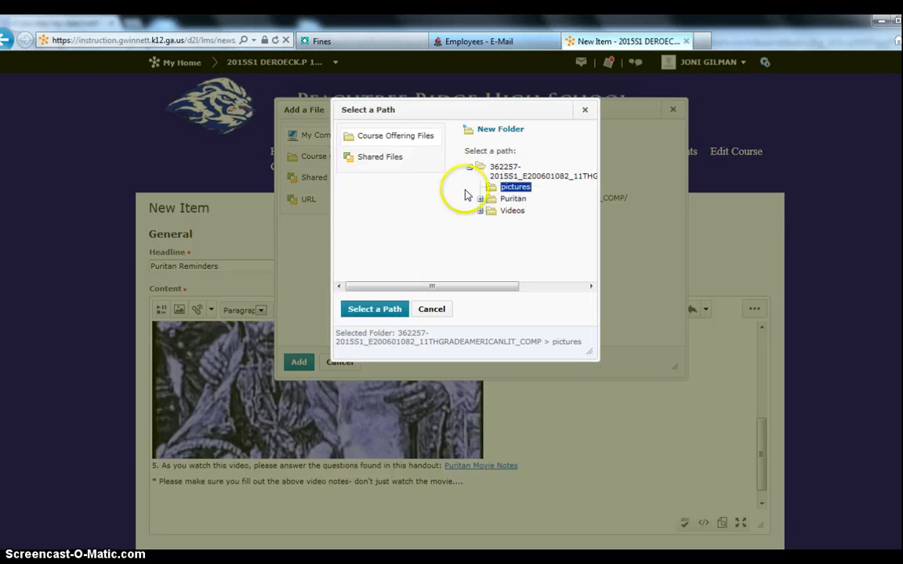
pyautogui.click(392, 308)
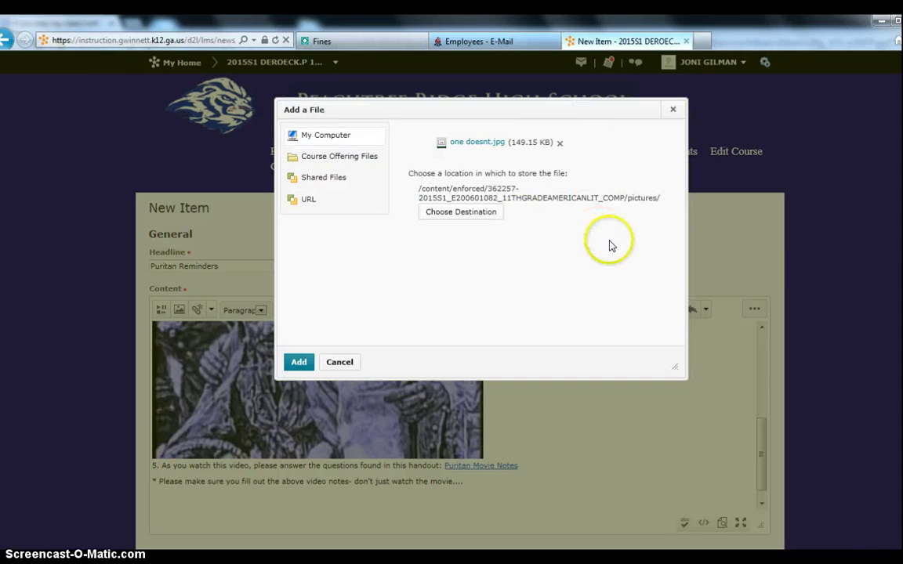
# - Add the image, mark it as decorative, and insert it into the content
pyautogui.click(298, 362)
pyautogui.click(466, 181)
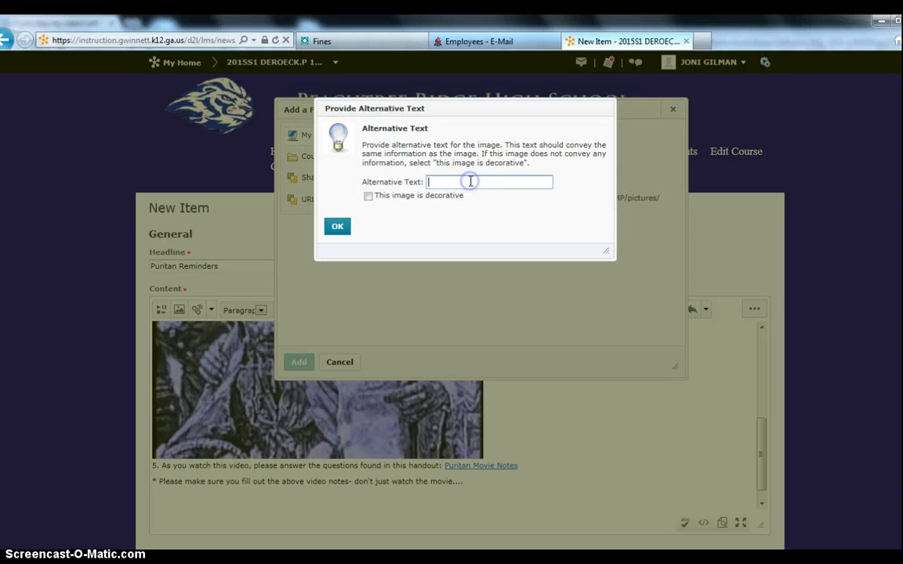
pyautogui.click(369, 197)
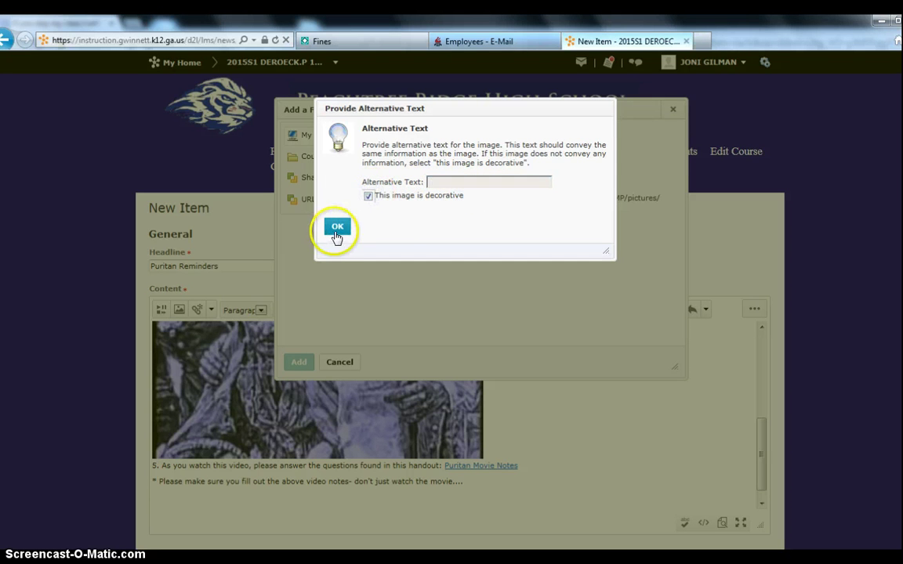
pyautogui.click(336, 229)
# - Select the inserted meme image and shrink it in an enlarged editing area
pyautogui.click(298, 362)
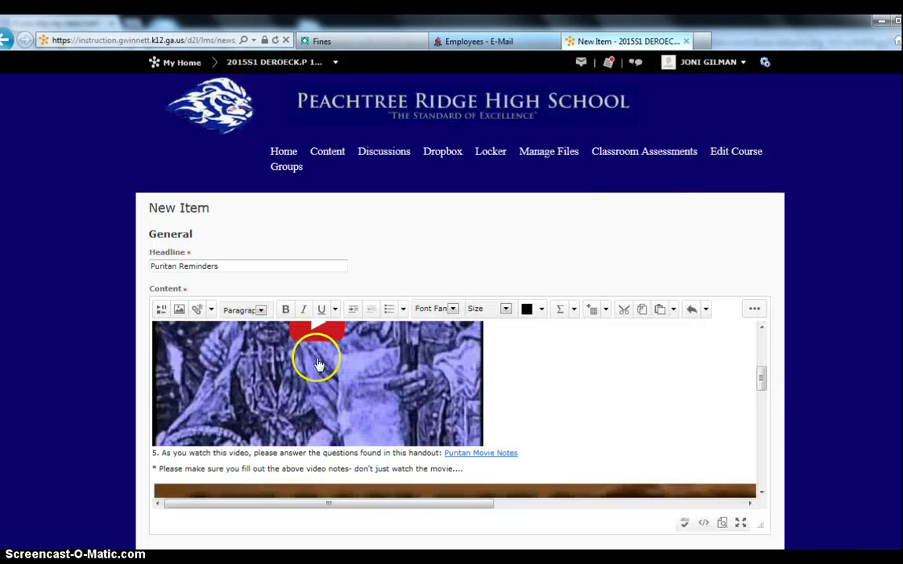
pyautogui.moveTo(759, 383); pyautogui.dragTo(767, 407)
pyautogui.click(475, 409)
pyautogui.click(403, 405)
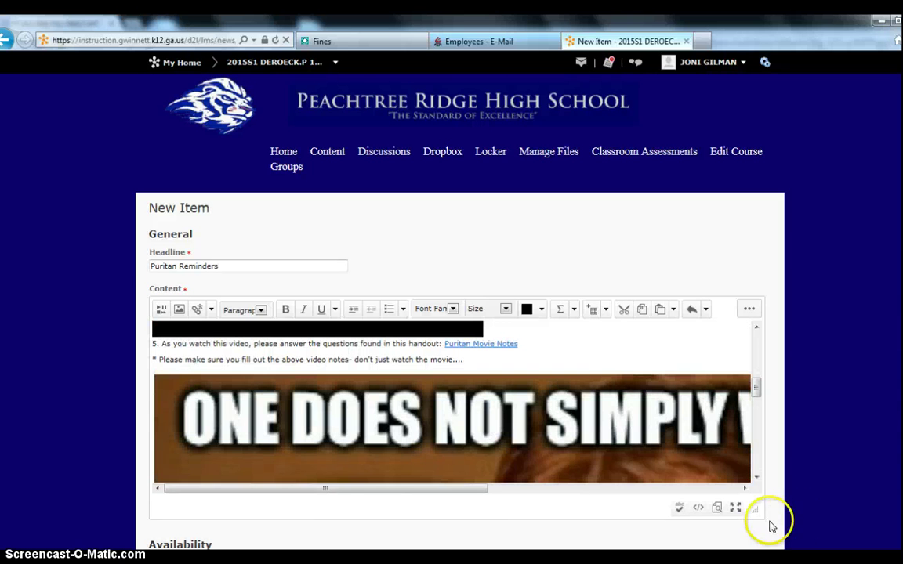
pyautogui.moveTo(755, 509); pyautogui.dragTo(857, 540)
pyautogui.click(173, 385)
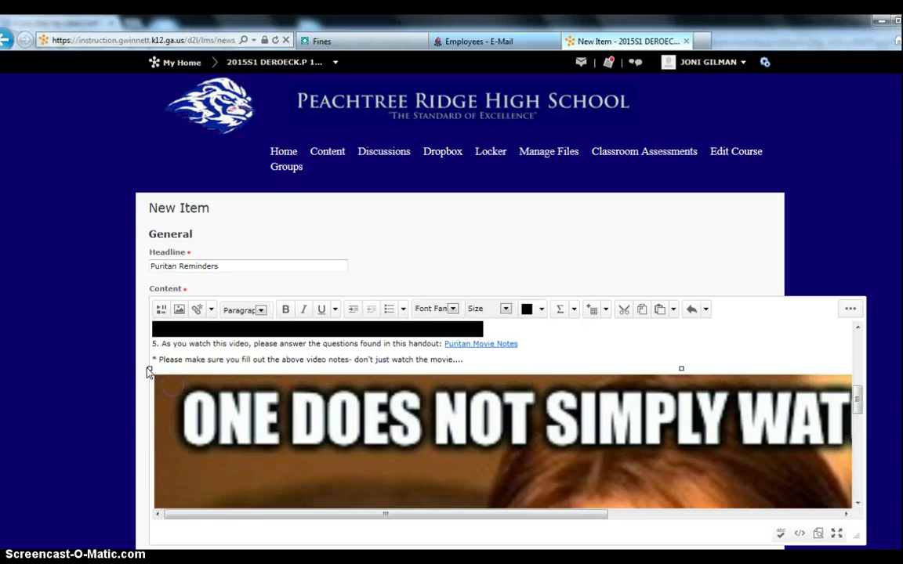
pyautogui.moveTo(304, 433); pyautogui.dragTo(844, 531)
# - In full-screen editing, shrink the meme further to the video's width, then restore the editor
pyautogui.click(844, 532)
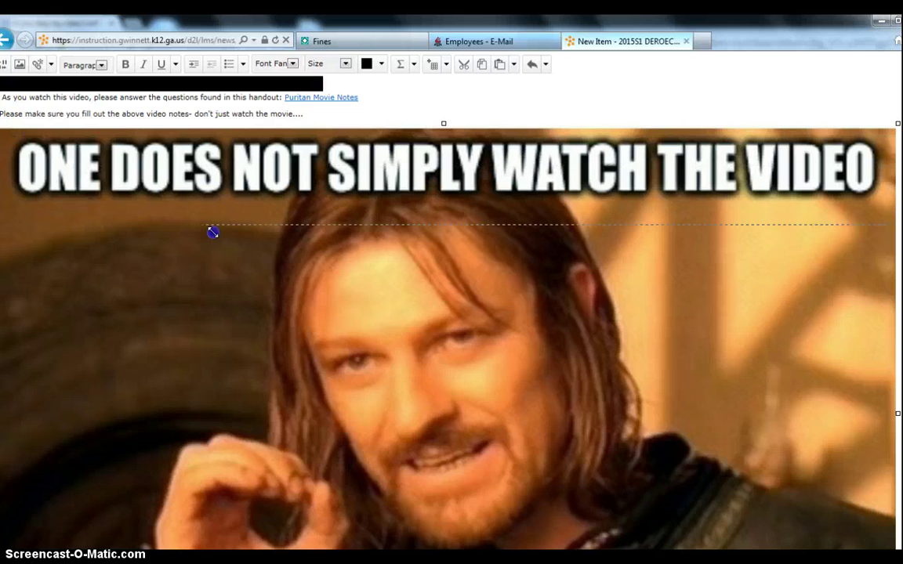
pyautogui.moveTo(212, 234); pyautogui.dragTo(252, 255)
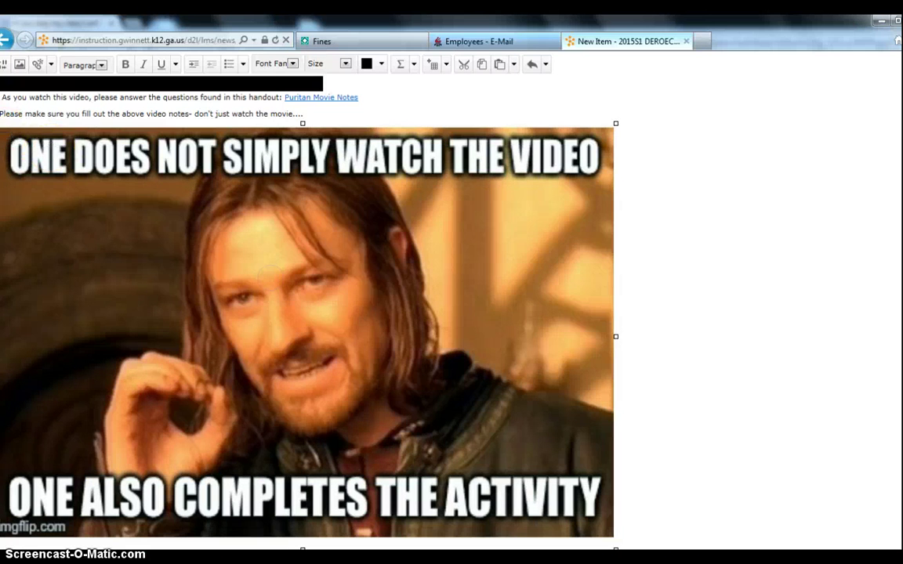
pyautogui.moveTo(36, 137); pyautogui.dragTo(206, 257)
pyautogui.click(325, 323)
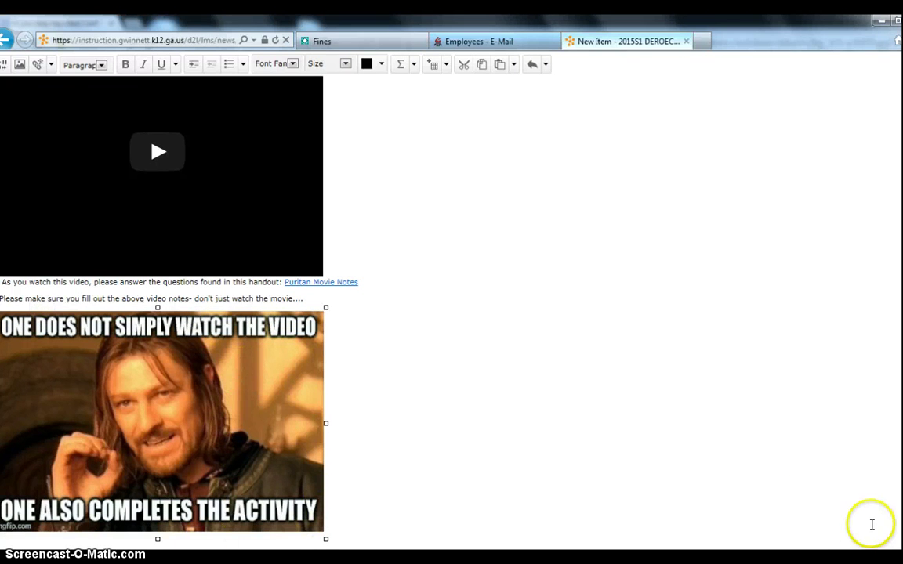
pyautogui.press('Escape')
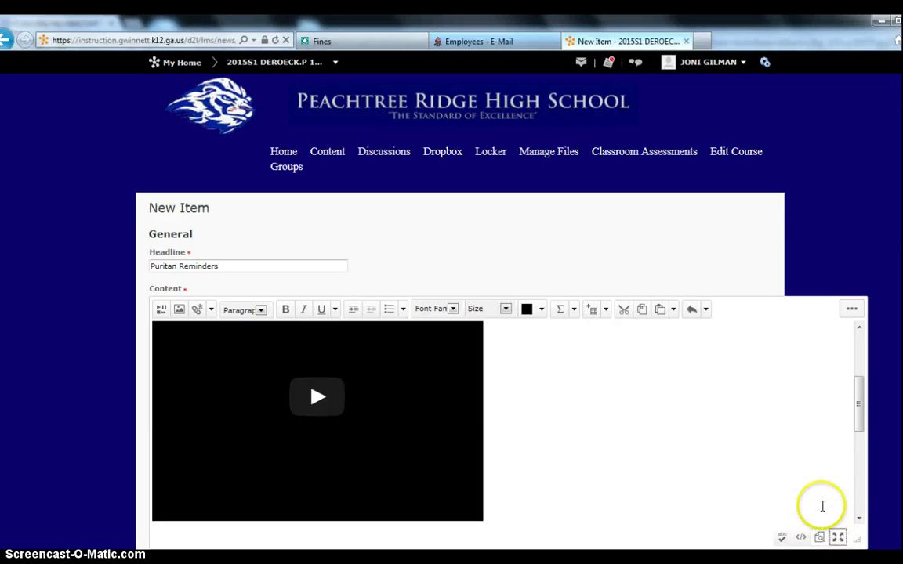
pyautogui.click(838, 537)
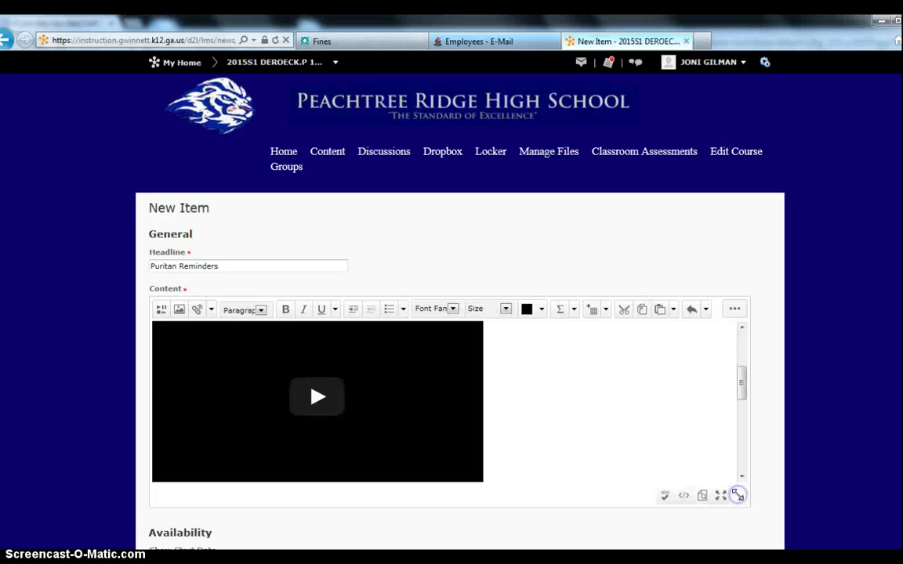
pyautogui.moveTo(744, 383); pyautogui.dragTo(742, 450)
pyautogui.click(517, 471)
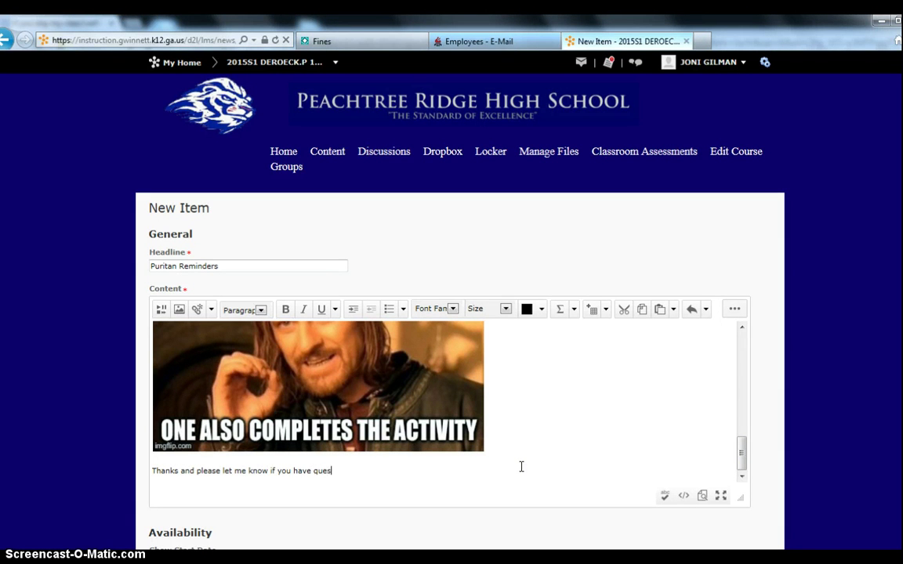
# - Start a new line for the signature below the thank-you line and scroll toward Availability
pyautogui.press('Return')
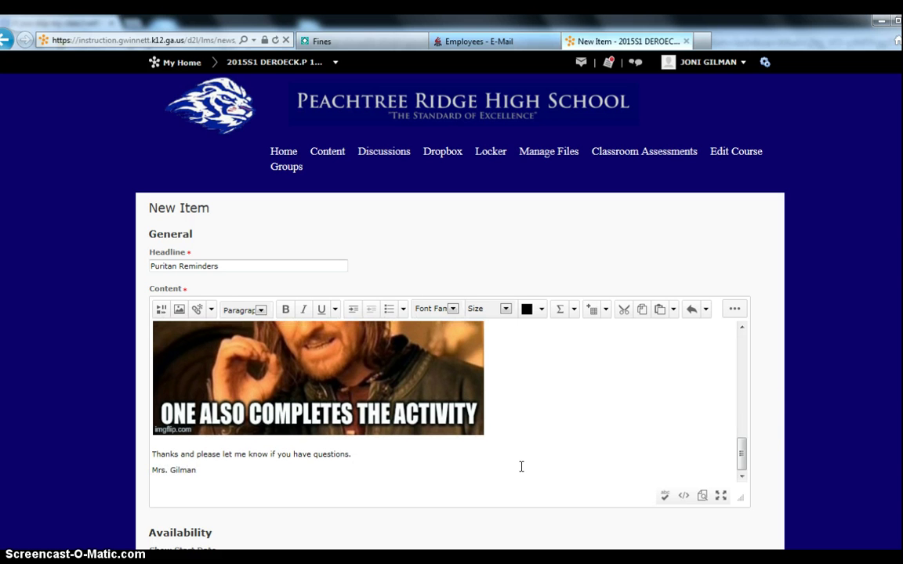
pyautogui.scroll(-3, 772, 419)
pyautogui.scroll(-3, 772, 419)
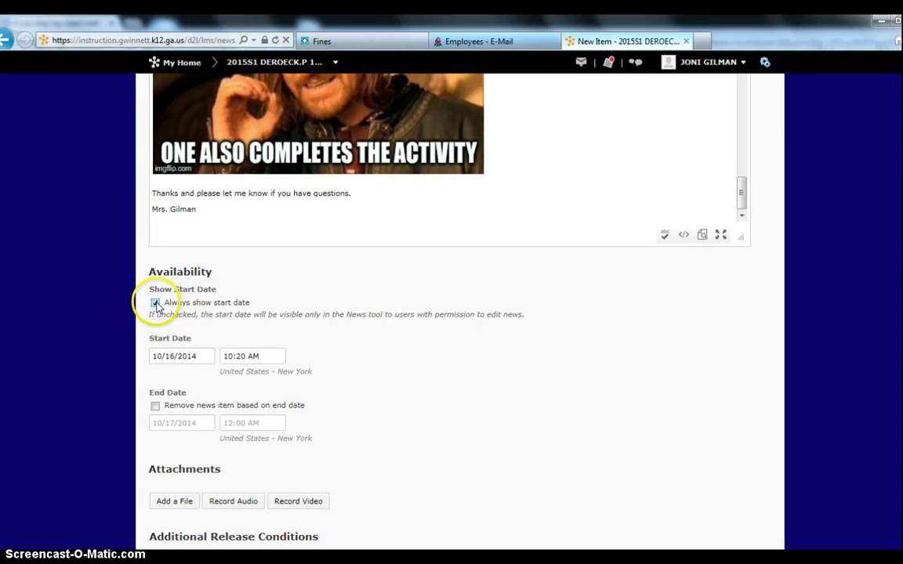
# - Make the news item available from 10/16/2014 at 12:30 AM with no end date
pyautogui.click(185, 356)
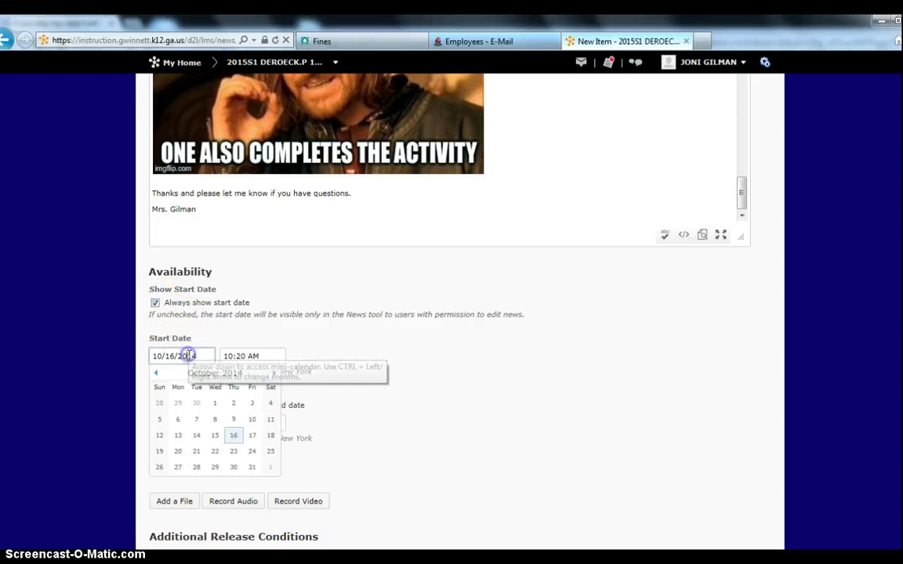
pyautogui.click(251, 435)
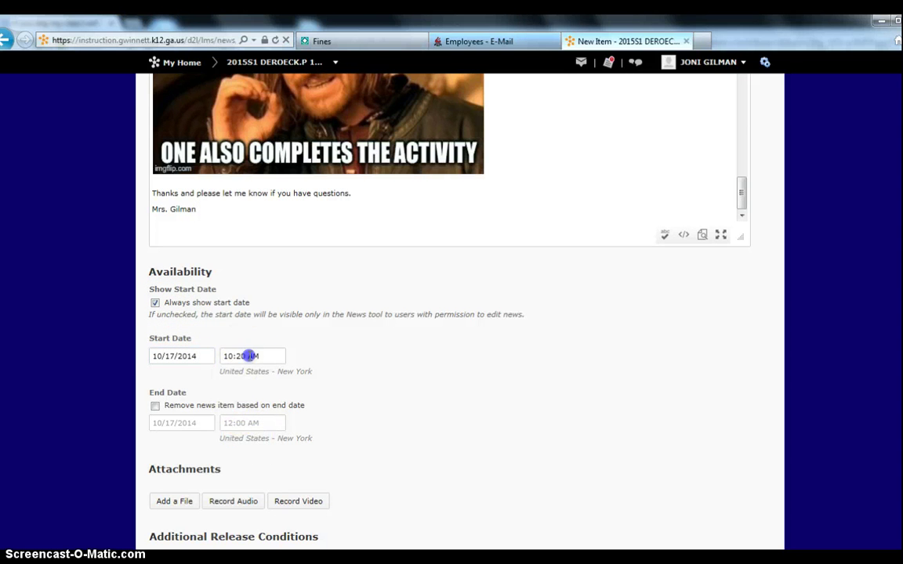
pyautogui.click(248, 356)
pyautogui.moveTo(279, 408); pyautogui.dragTo(280, 398)
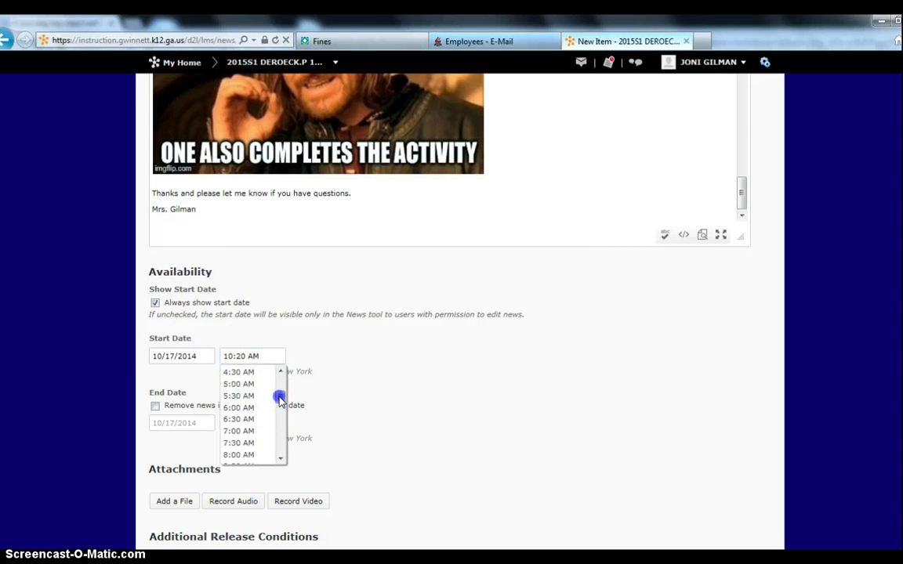
pyautogui.click(260, 374)
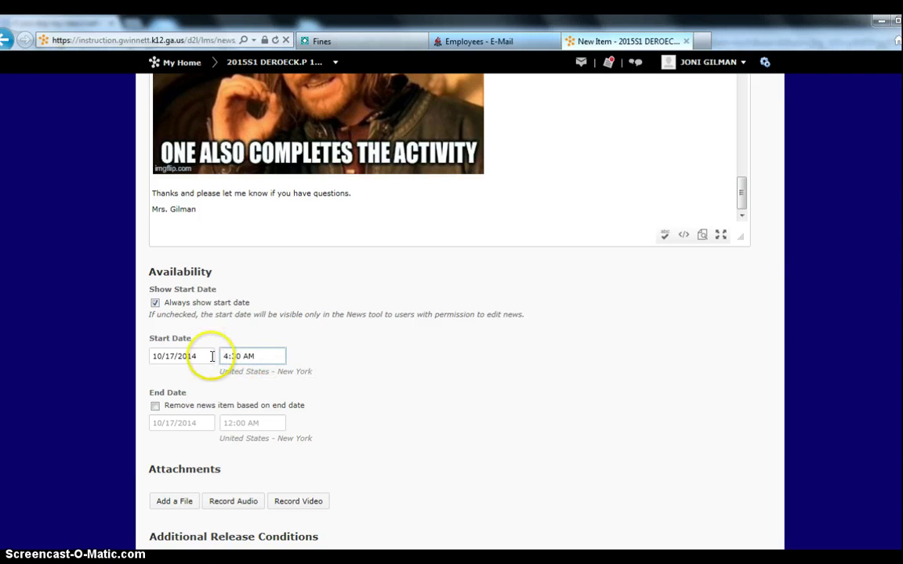
pyautogui.click(155, 406)
pyautogui.click(177, 423)
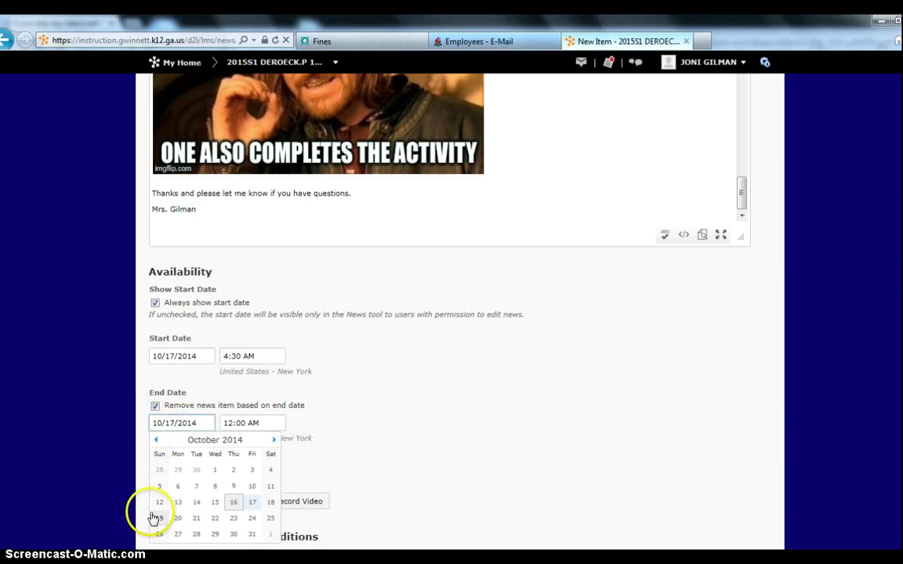
pyautogui.click(196, 520)
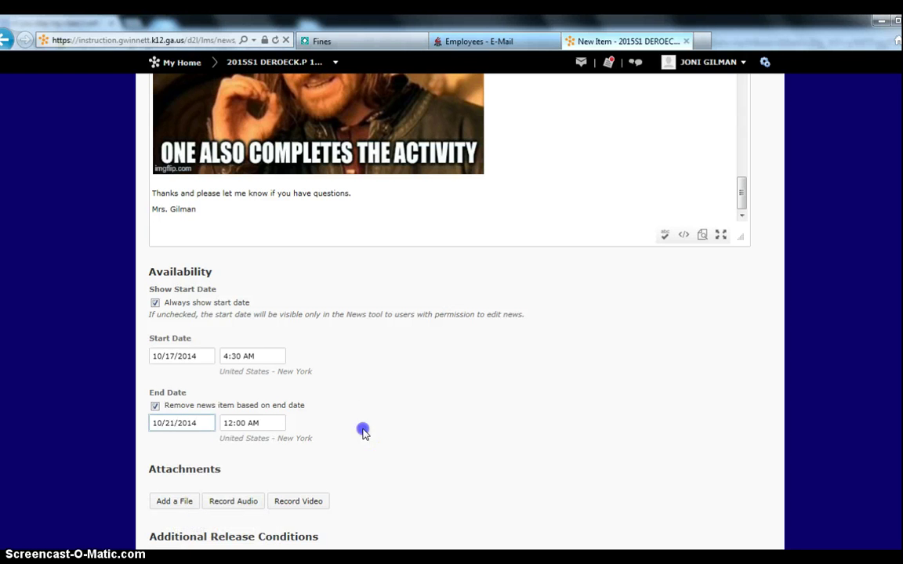
pyautogui.scroll(-1, 451, 313)
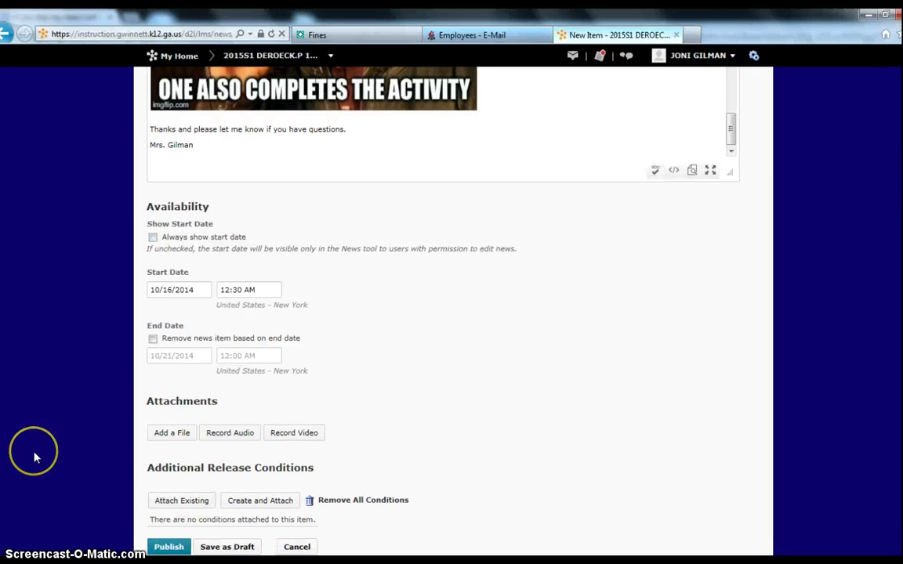
# - Publish Puritan Reminders, then play its embedded video on the course homepage
pyautogui.click(166, 547)
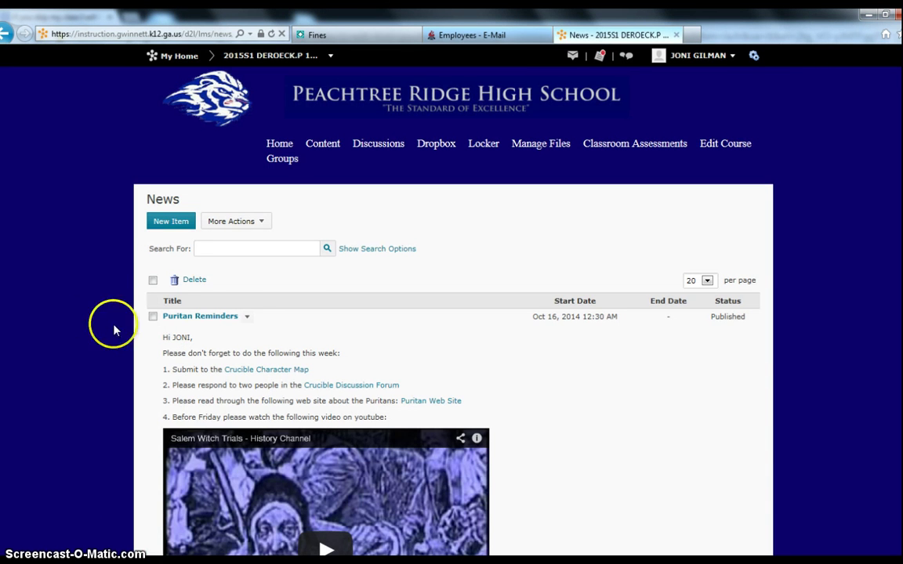
pyautogui.click(247, 317)
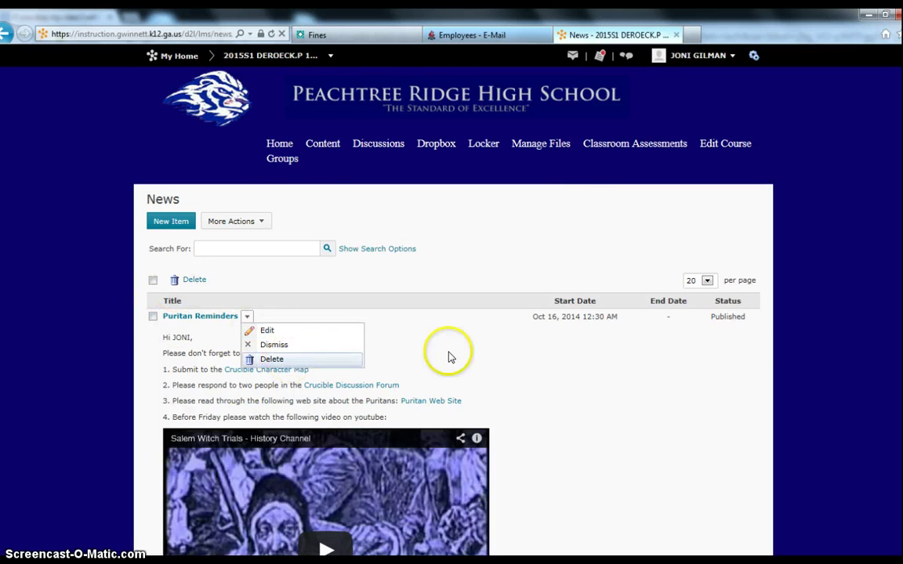
pyautogui.click(287, 148)
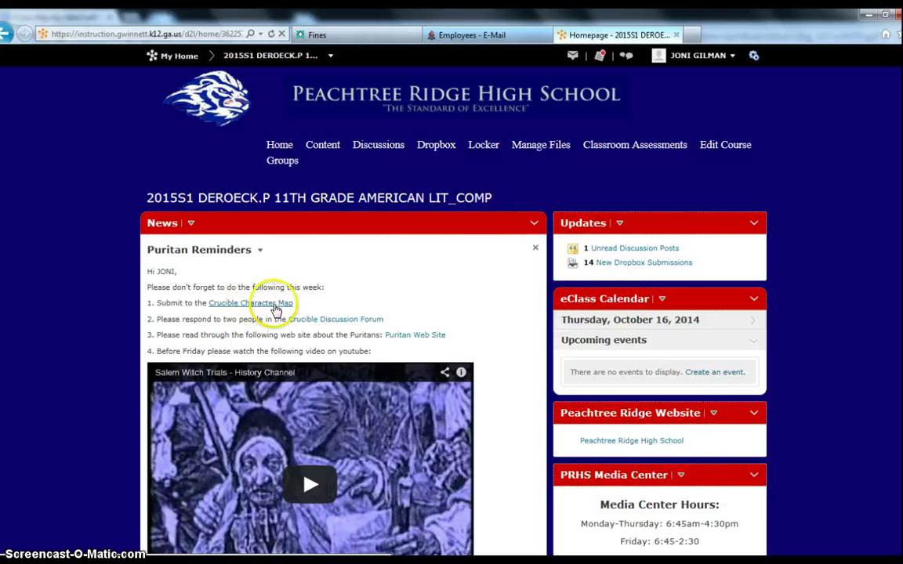
pyautogui.click(305, 484)
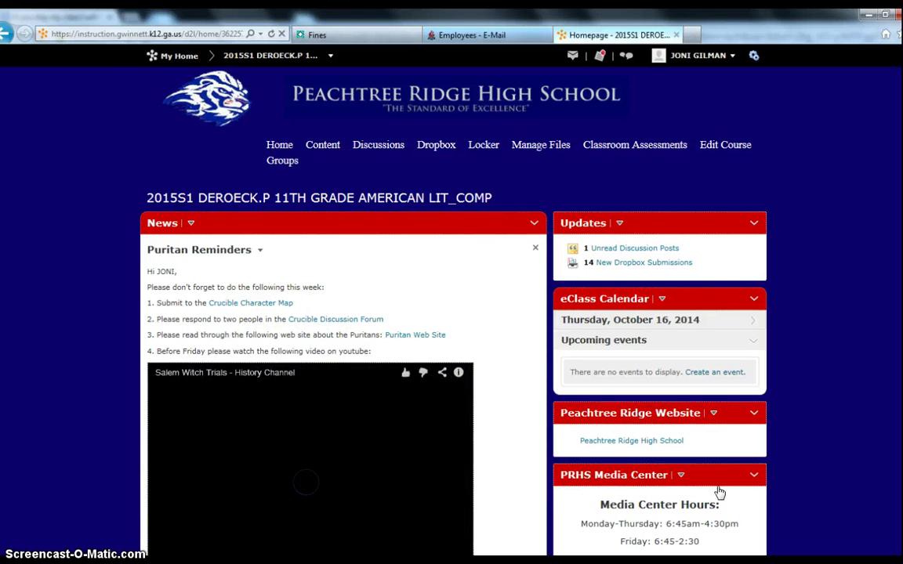
pyautogui.scroll(-3, 798, 373)
pyautogui.scroll(-2, 421, 447)
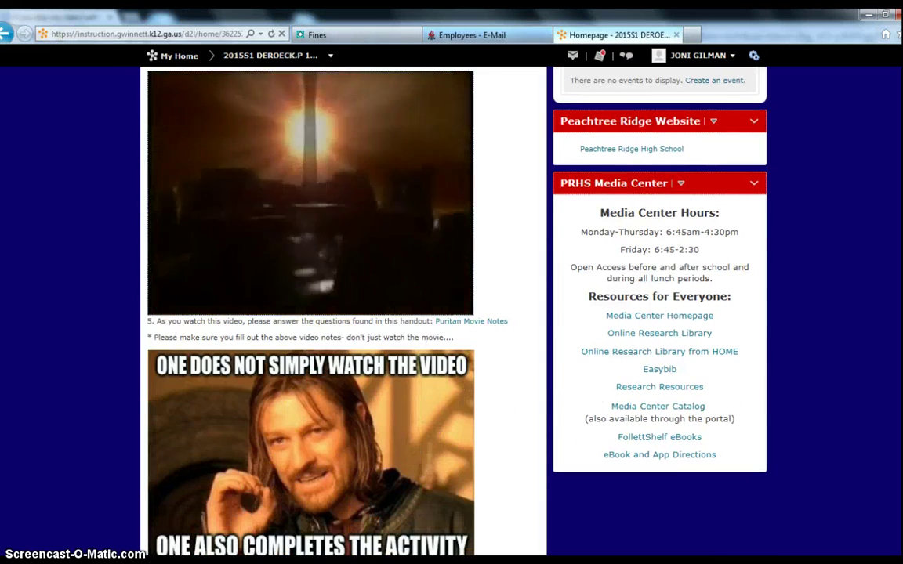
pyautogui.scroll(3, 32, 511)
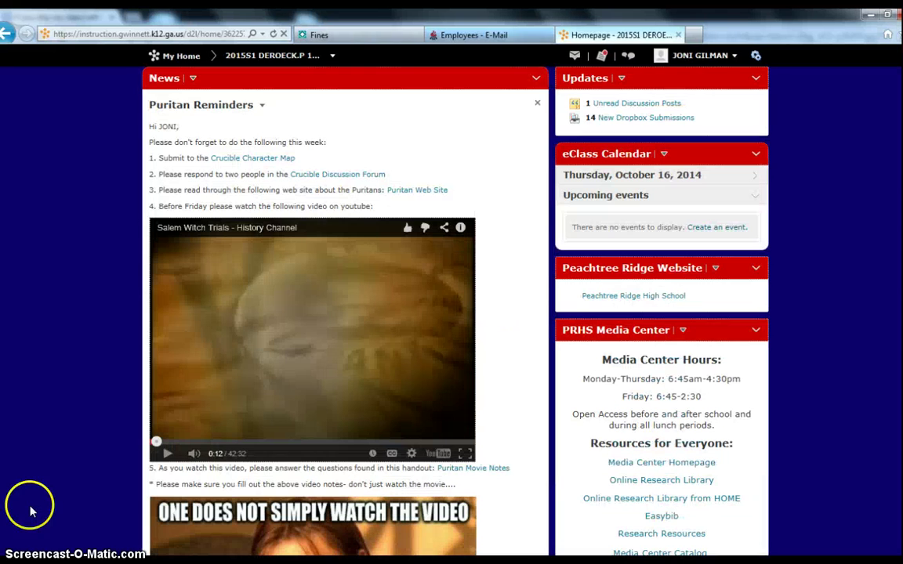